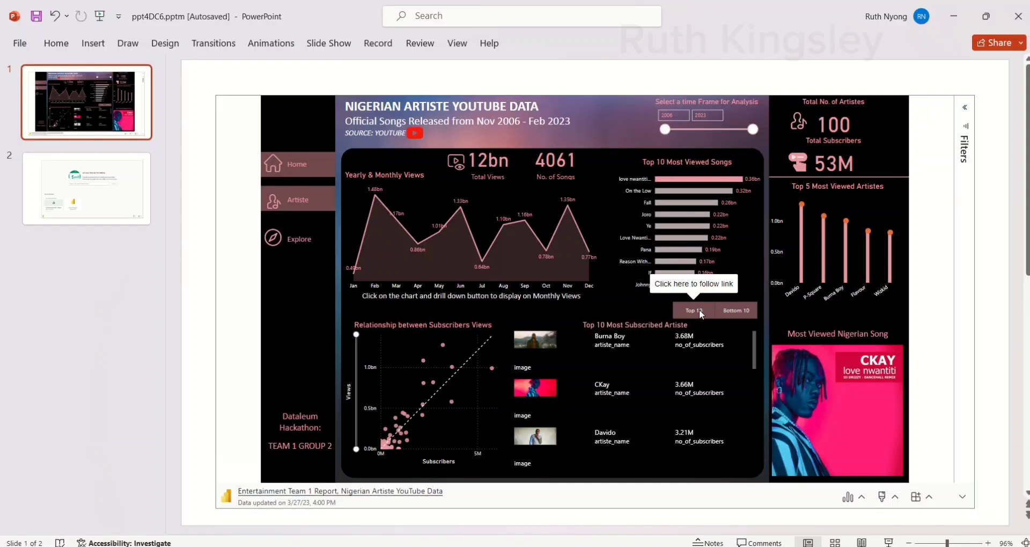
# - Toggle the embedded report between Bottom 10 and Top 10 artistes, then open its Artiste page
pyautogui.click(701, 315)
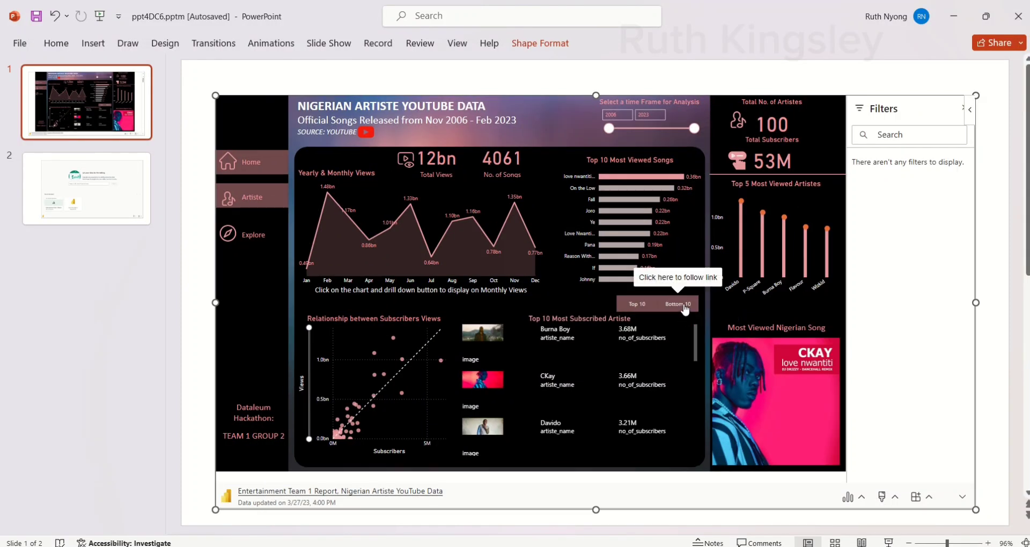
pyautogui.click(684, 309)
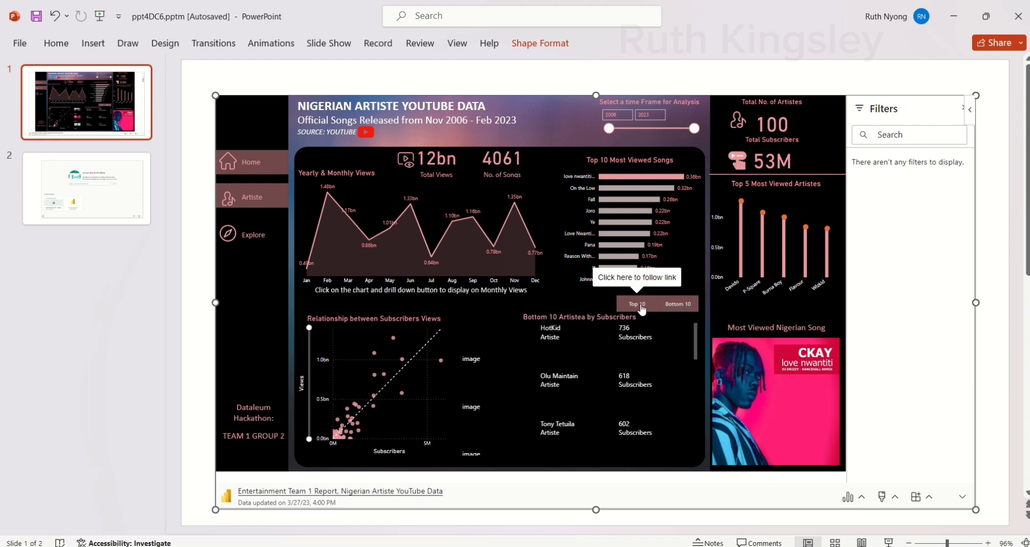
pyautogui.click(638, 305)
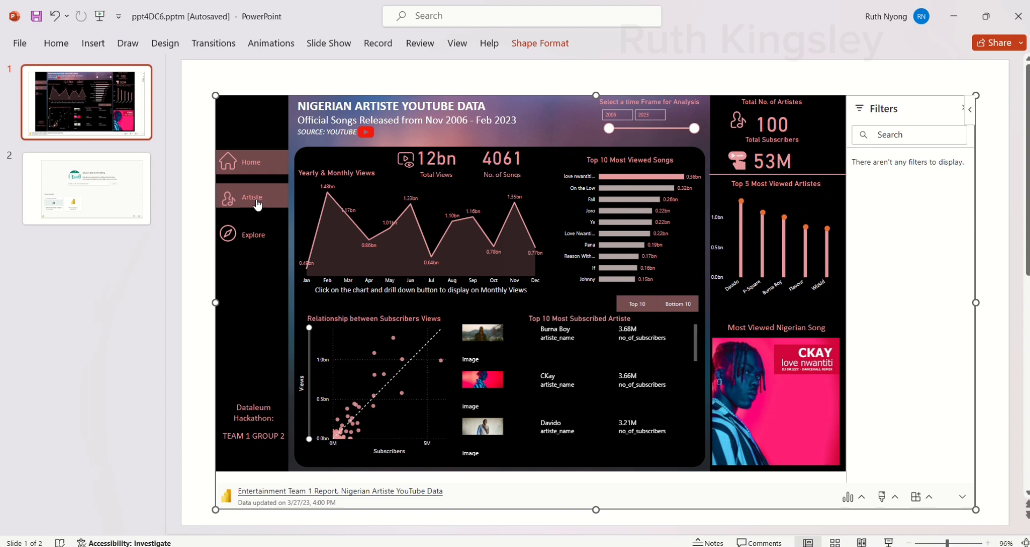
pyautogui.click(257, 205)
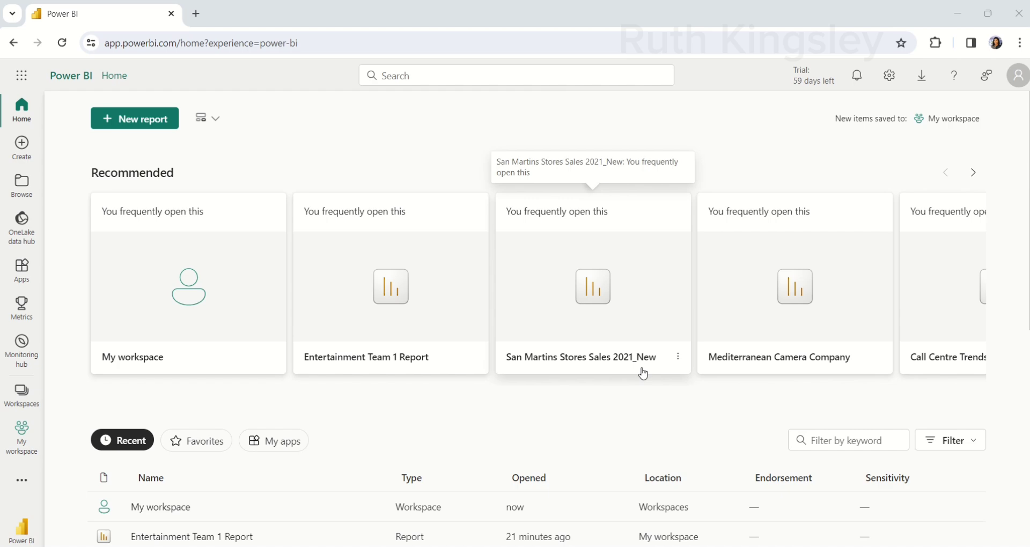
# - Open the Entertainment Team 1 Report and bring up the Power BI Settings pane
pyautogui.click(412, 361)
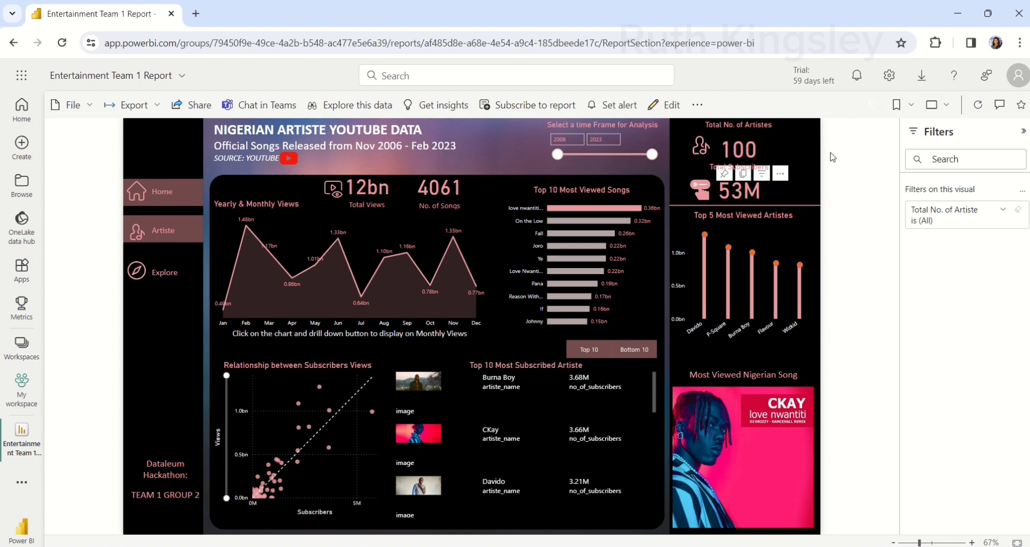
pyautogui.click(890, 76)
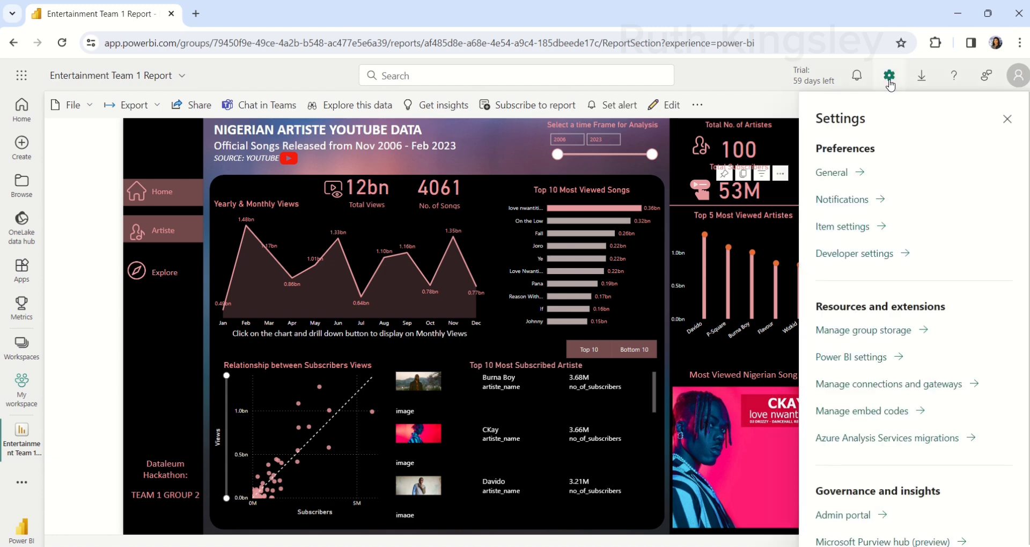
# - Verify in Admin portal tenant settings that 'Enable Power BI add-in for PowerPoint' is Enabled organization-wide
pyautogui.click(841, 516)
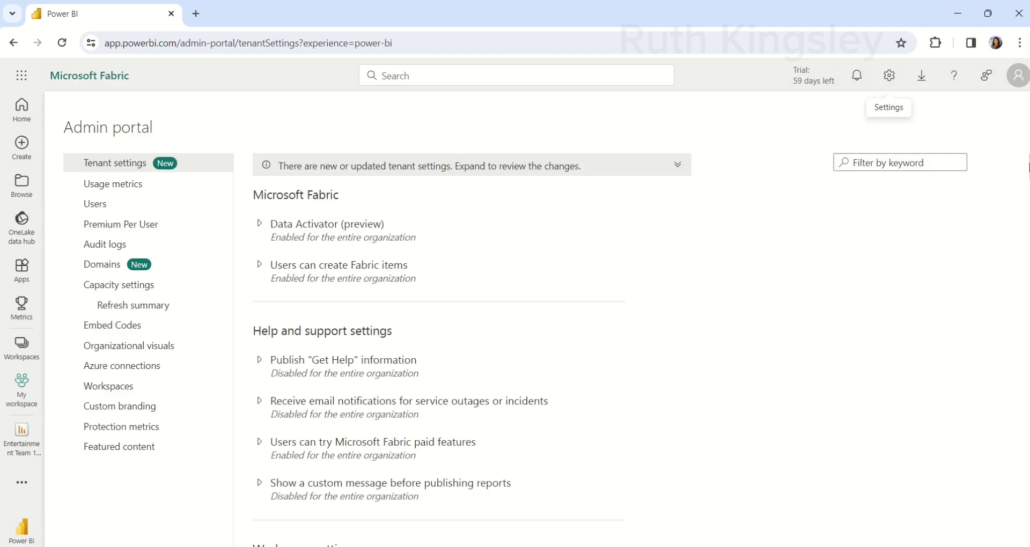
pyautogui.scroll(-15, 590, 349)
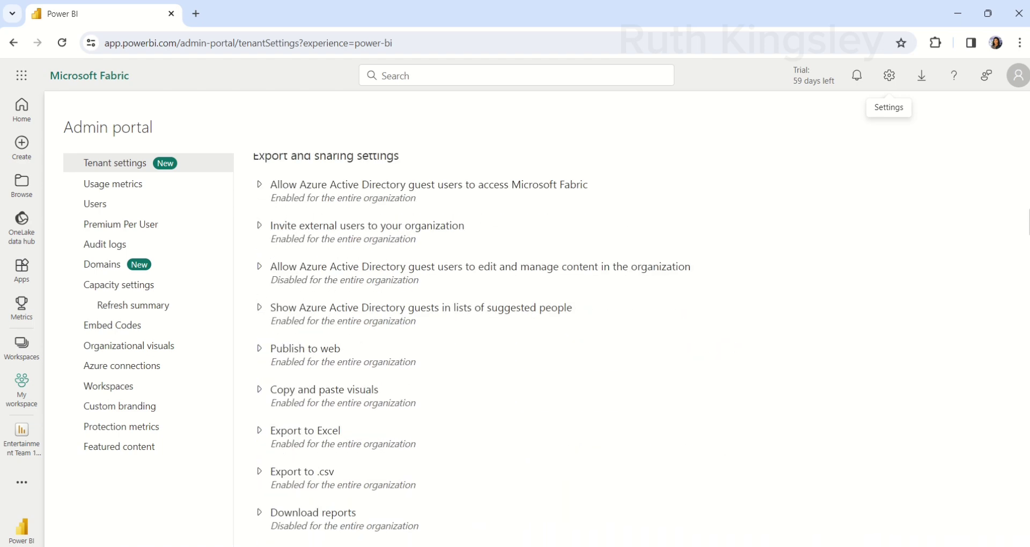
pyautogui.scroll(-12, 590, 348)
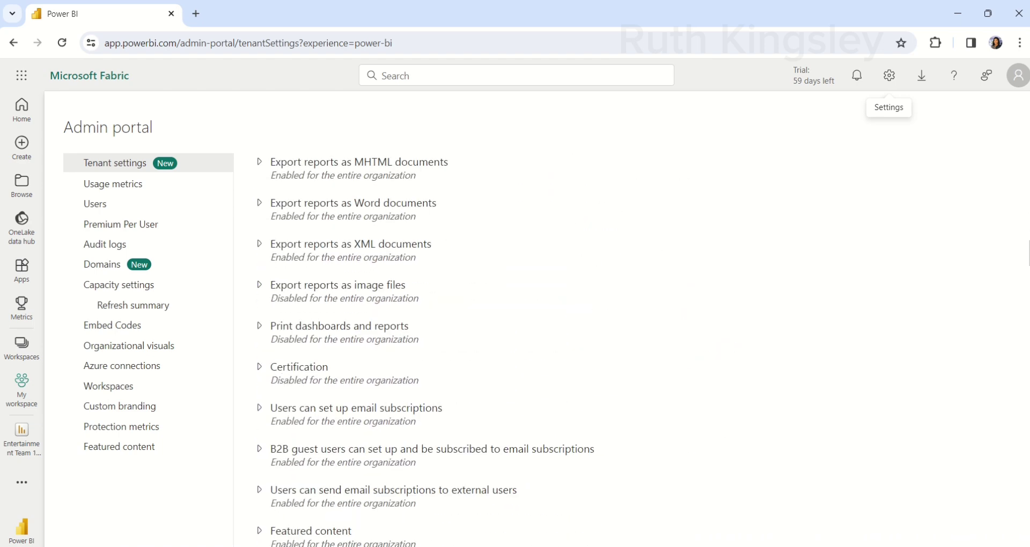
pyautogui.scroll(-6, 479, 275)
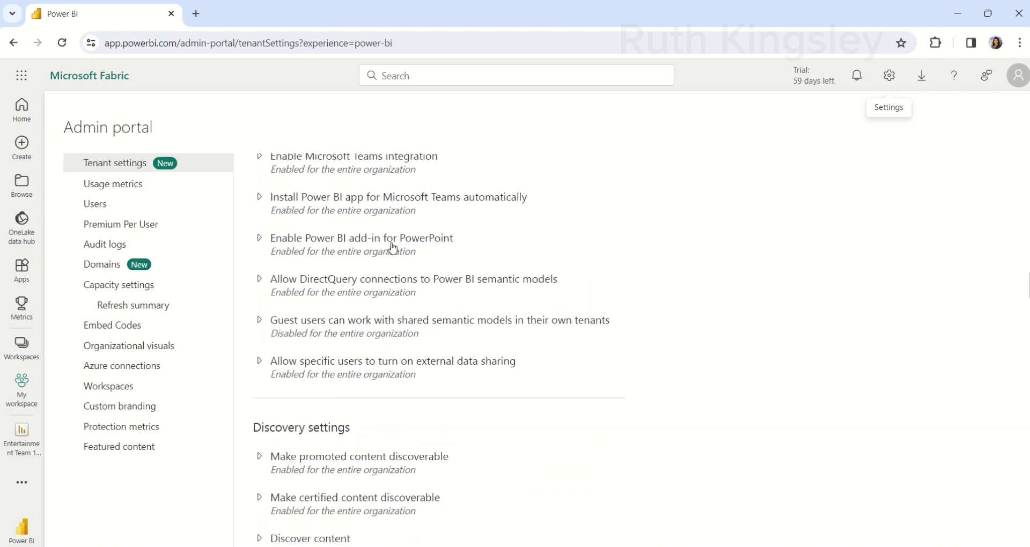
pyautogui.click(260, 237)
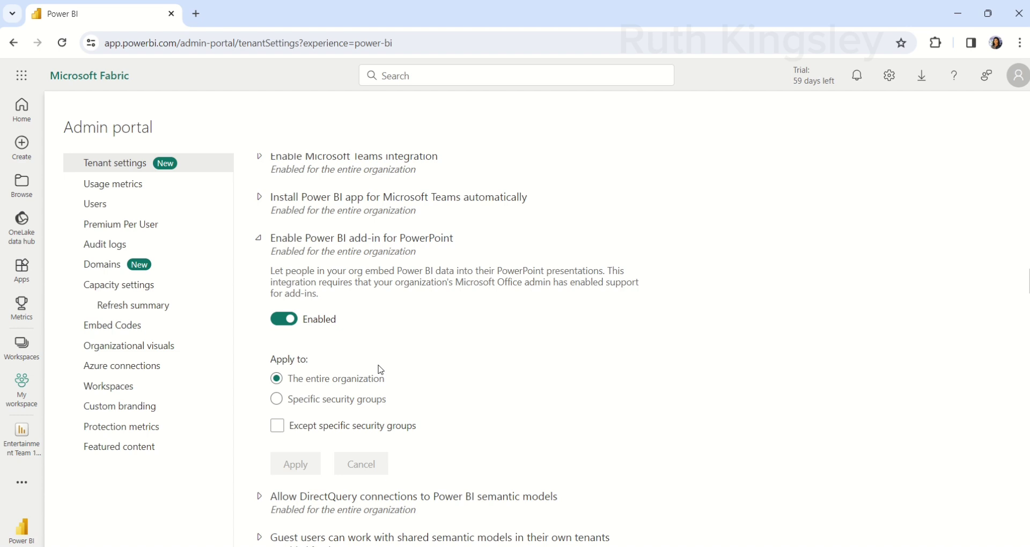
pyautogui.click(259, 240)
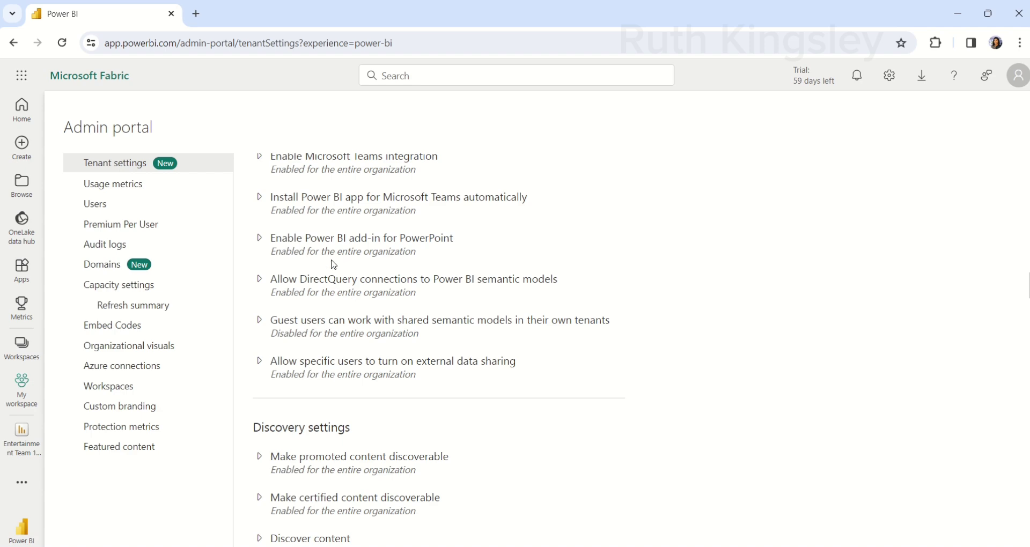
pyautogui.click(20, 449)
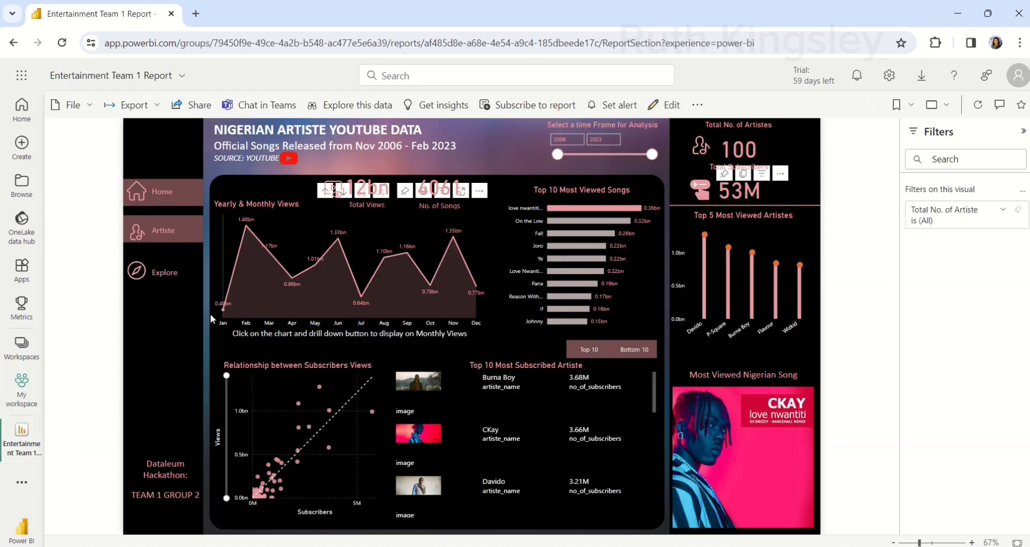
# - Preview the report's share-link permission settings and its PowerPoint Embed live data dialog without keeping them
pyautogui.click(204, 108)
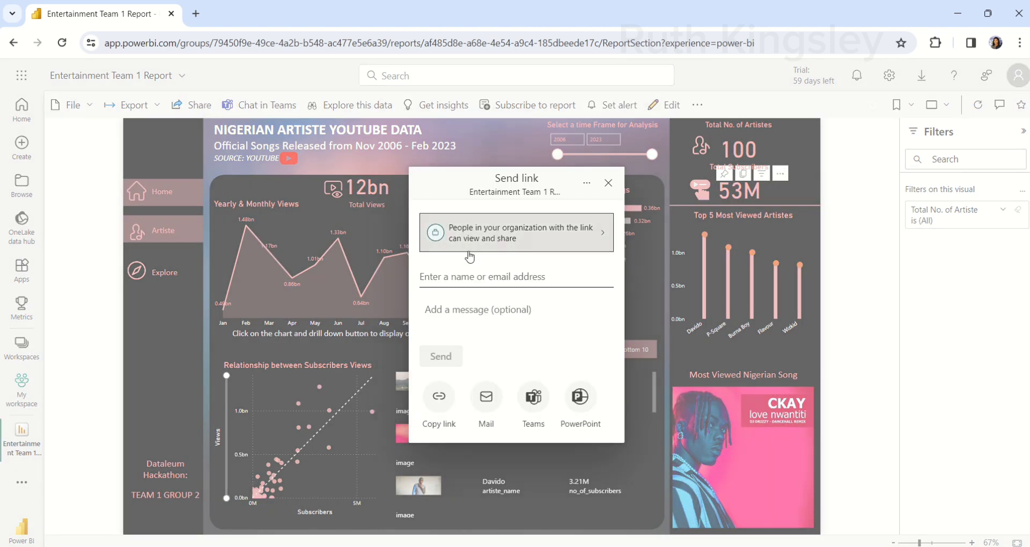
pyautogui.click(532, 249)
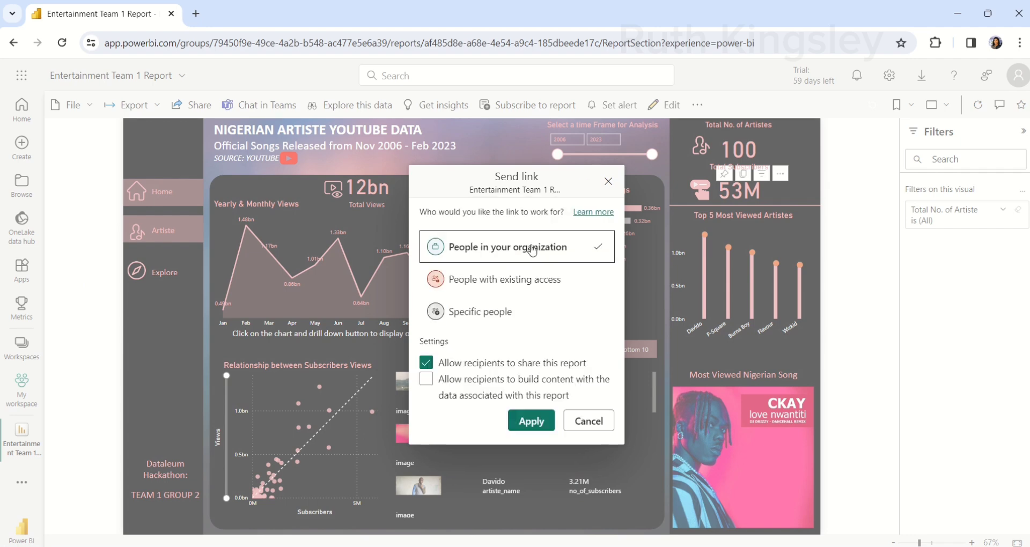
pyautogui.click(593, 424)
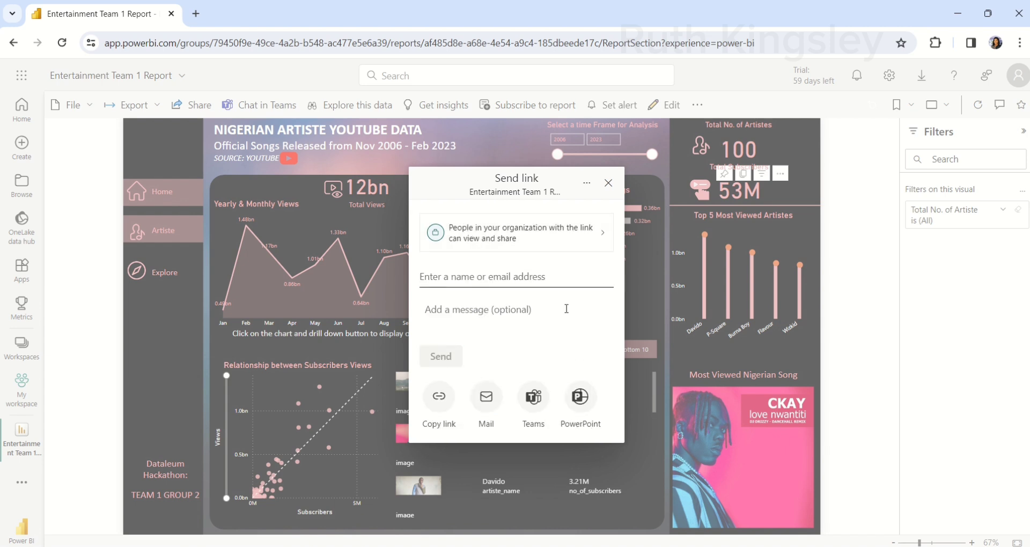
pyautogui.click(583, 402)
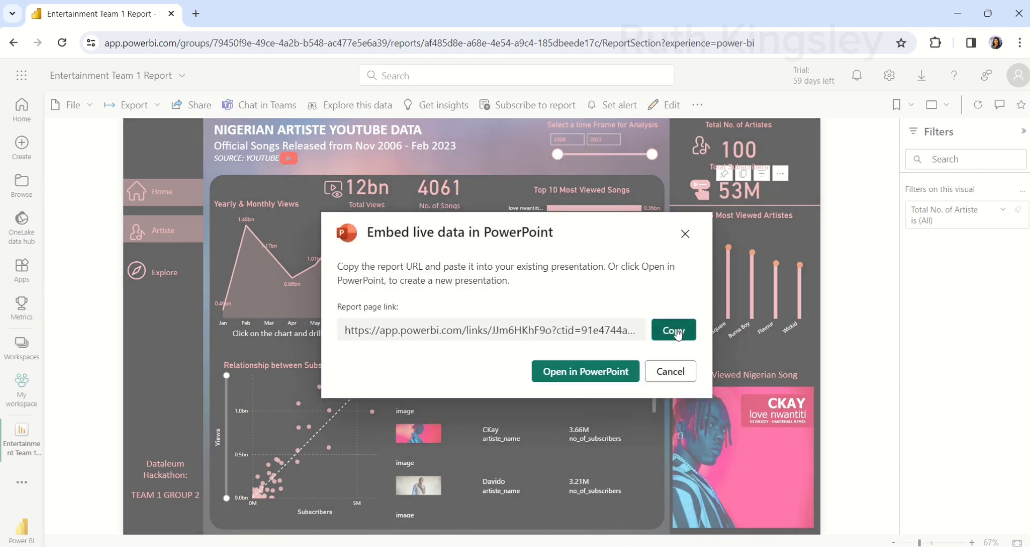
pyautogui.click(685, 234)
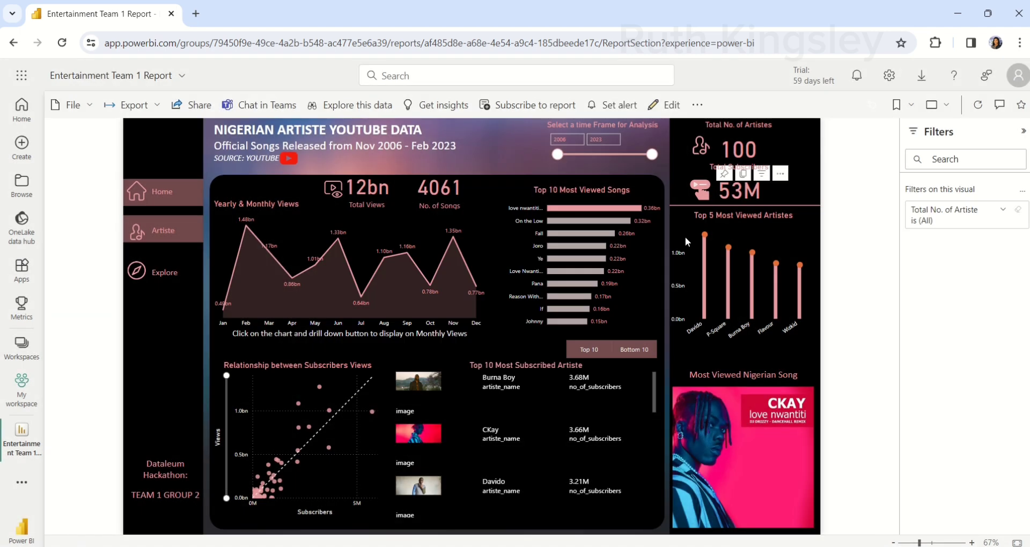
# - Copy the report page's Export > PowerPoint > Embed live data link and return to ppt4DC6.pptm
pyautogui.click(133, 105)
pyautogui.moveTo(158, 162)
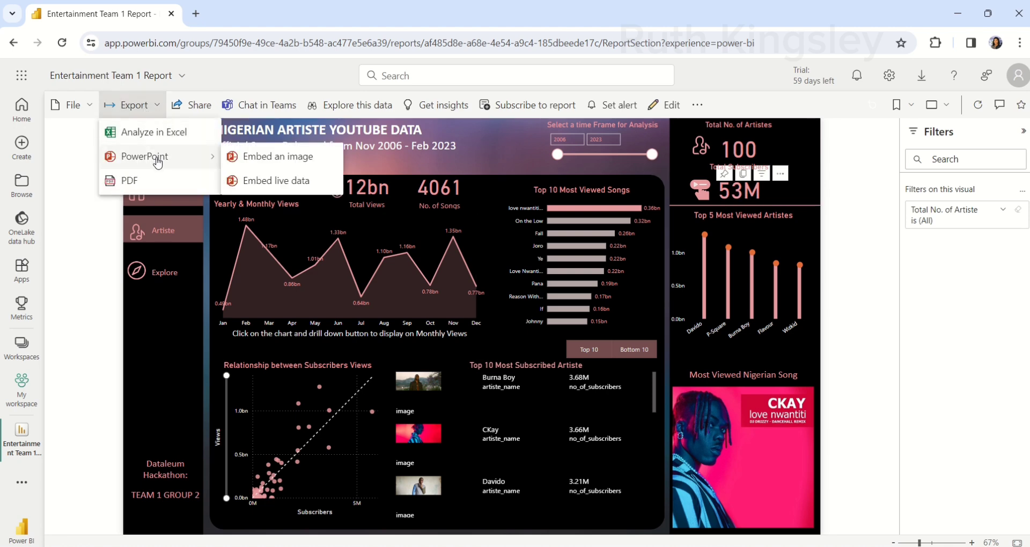
pyautogui.click(269, 182)
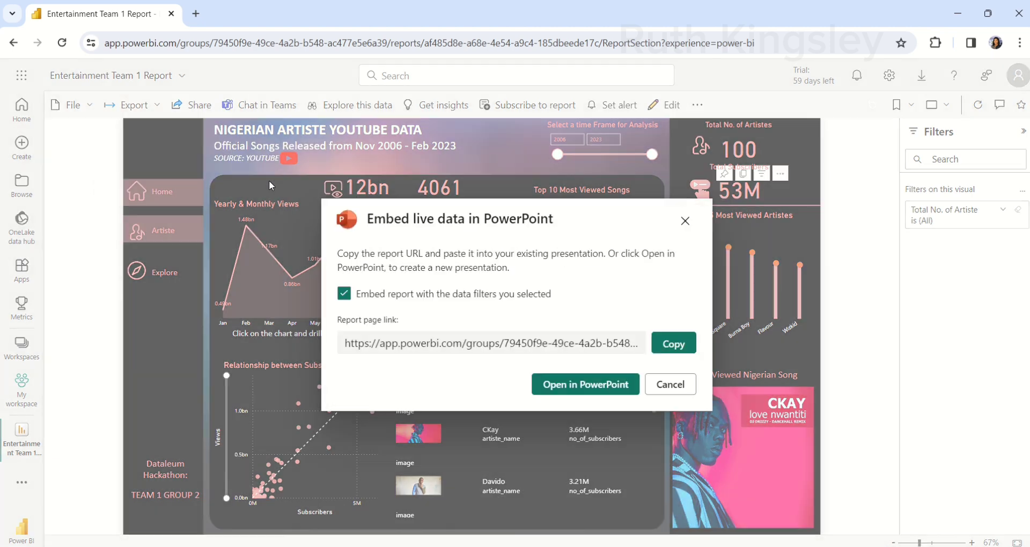
pyautogui.click(679, 347)
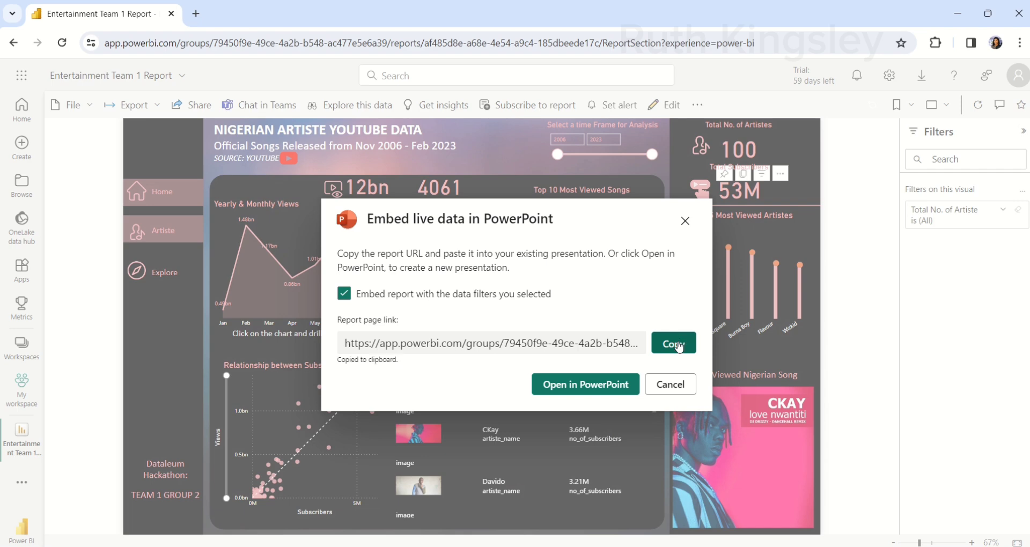
pyautogui.click(685, 221)
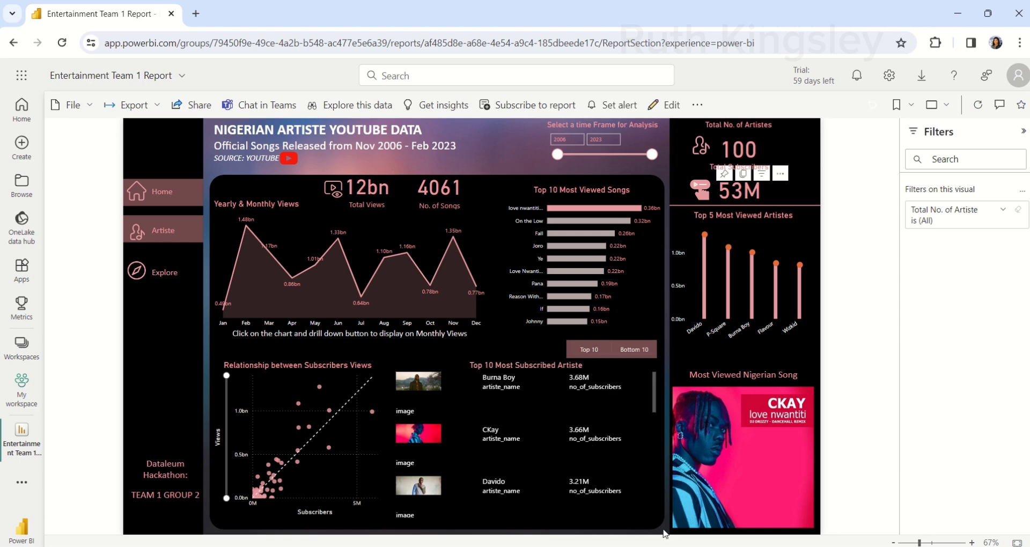
pyautogui.moveTo(695, 544)
pyautogui.click(643, 500)
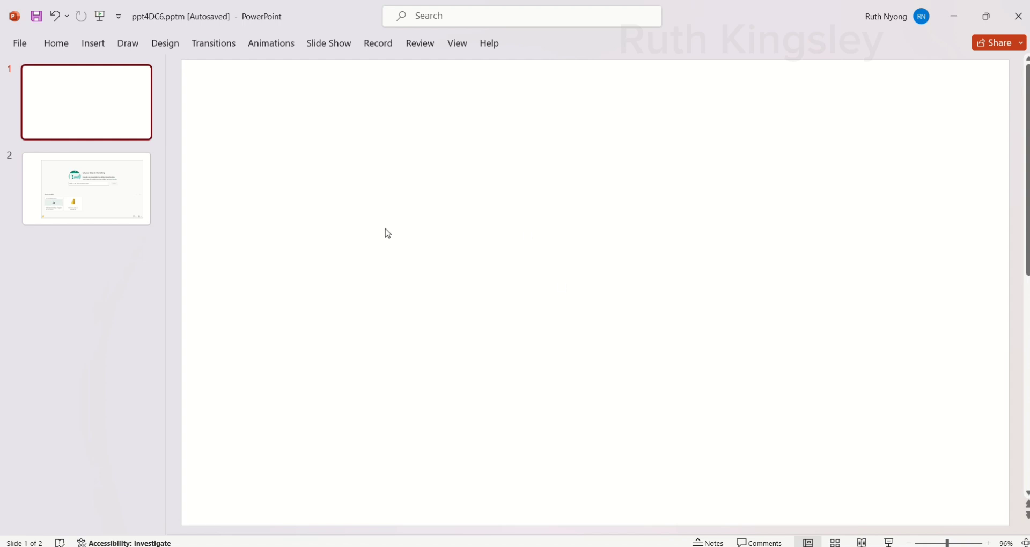
# - Insert the Microsoft Power BI add-in from My Add-ins onto the blank first slide
pyautogui.click(64, 51)
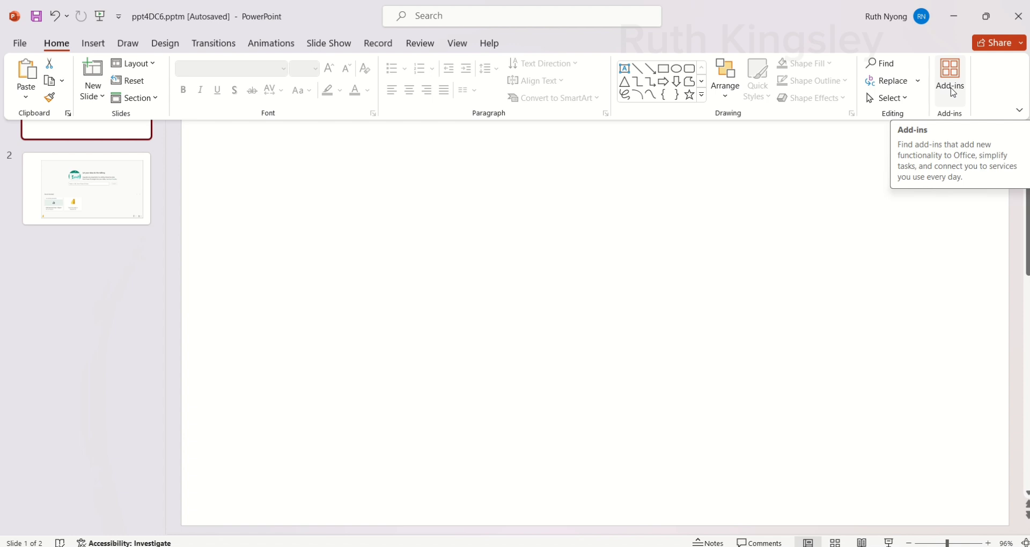
pyautogui.click(952, 93)
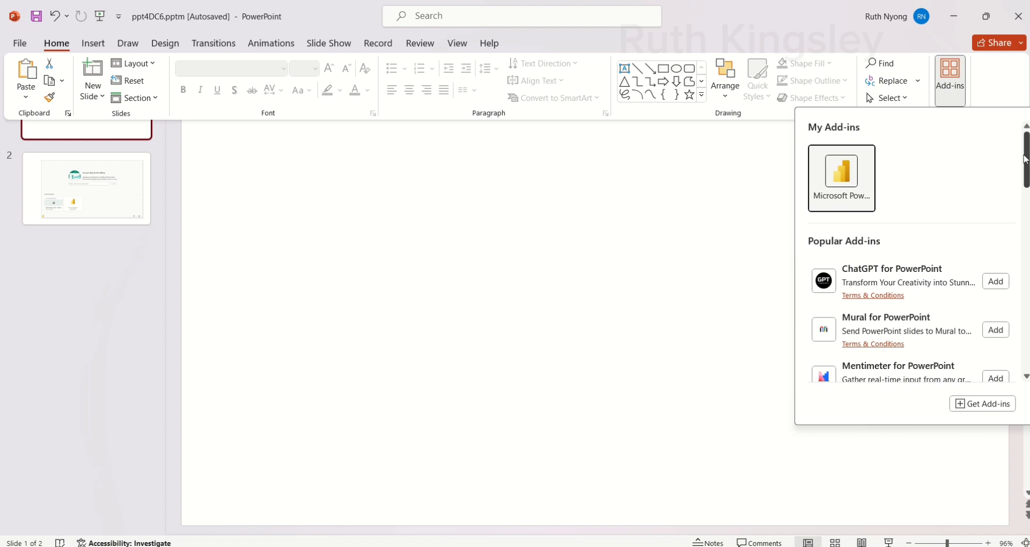
pyautogui.moveTo(1025, 157)
pyautogui.mouseDown()
pyautogui.moveTo(1026, 257)
pyautogui.moveTo(1025, 159)
pyautogui.mouseUp()
pyautogui.click(851, 187)
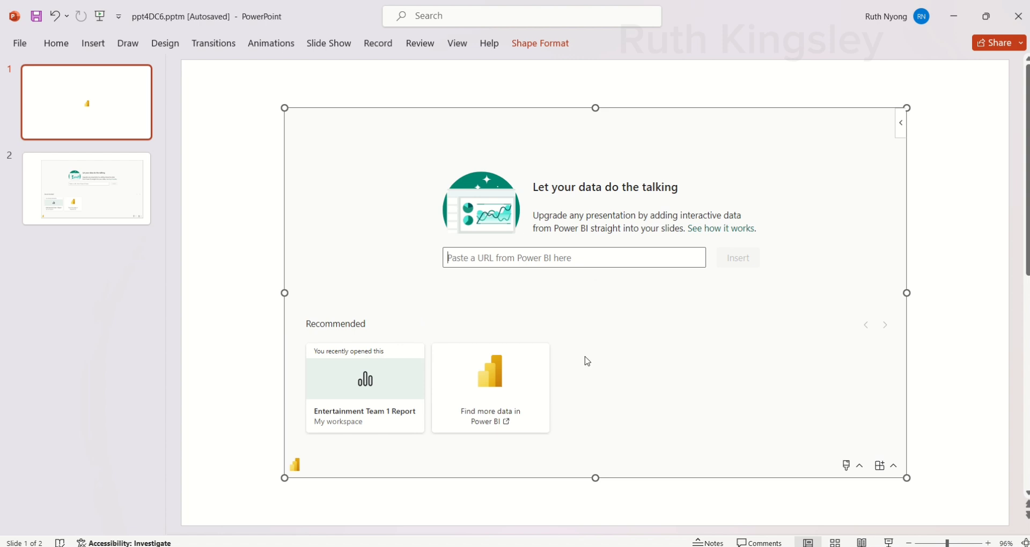
# - Paste the copied report link into the add-in's URL box and insert the Nigerian Artiste YouTube Data page
pyautogui.click(489, 260)
pyautogui.hotkey('ctrl', 'v')
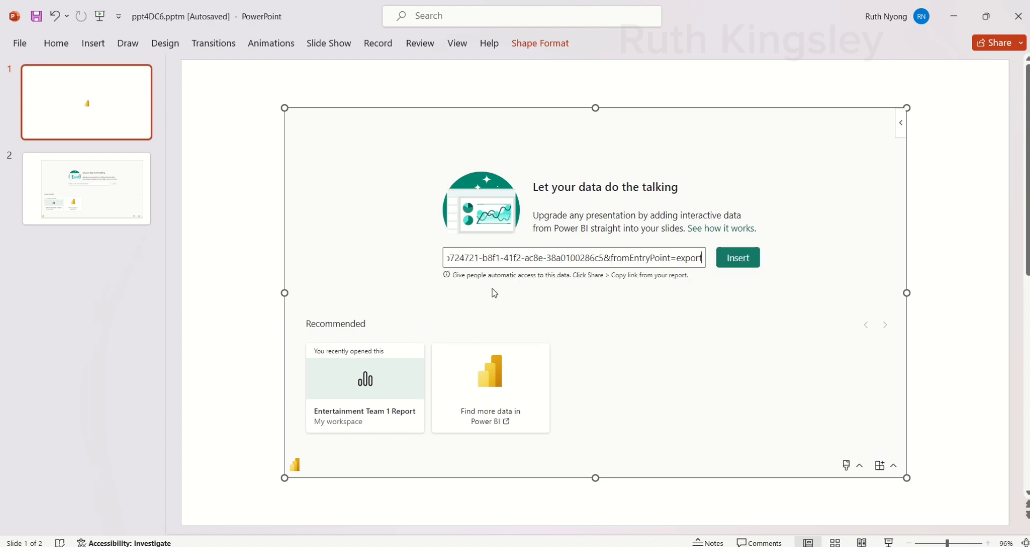
pyautogui.click(739, 263)
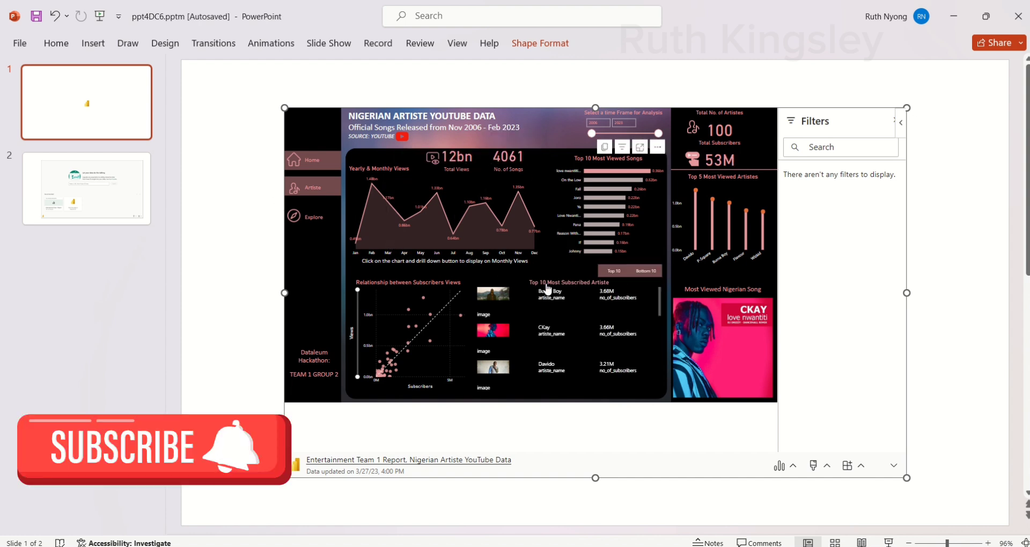
# - Filter the embedded report's Artiste page to 2Baba, showing 369K subscribers and 83M views
pyautogui.click(304, 197)
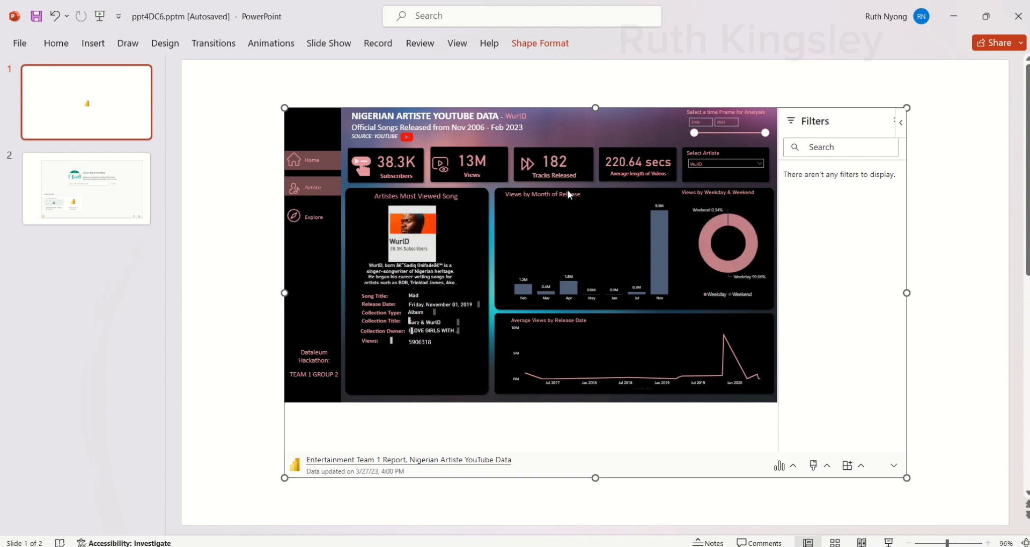
pyautogui.click(762, 167)
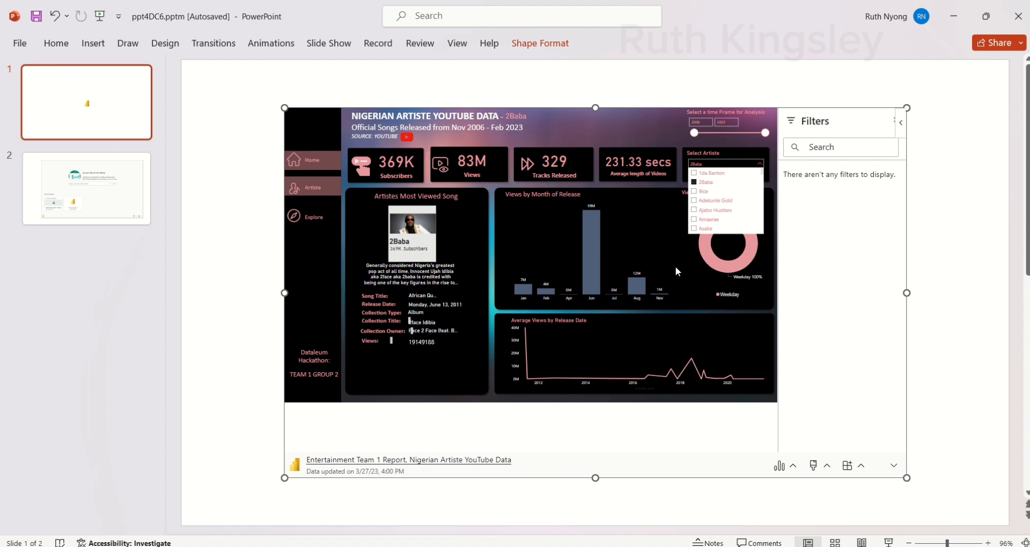
pyautogui.click(876, 237)
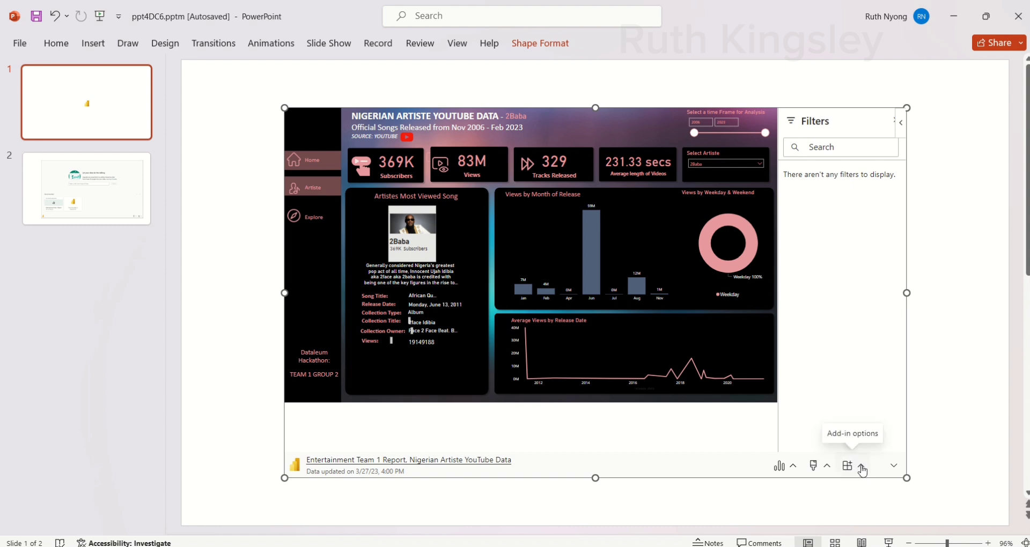
# - Clear the embedded report's data from the Power BI add-in frame and switch to the report in Chrome
pyautogui.click(860, 467)
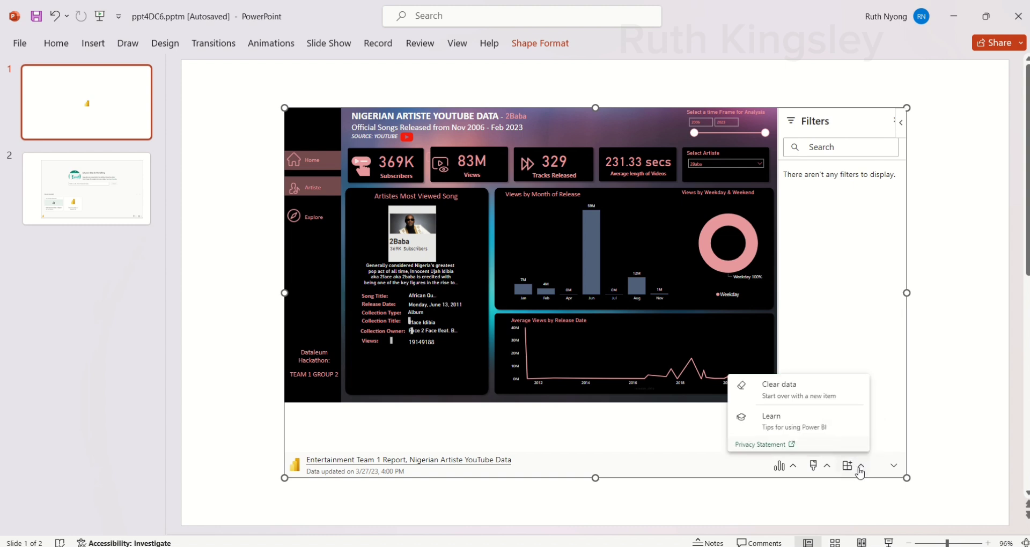
pyautogui.click(799, 398)
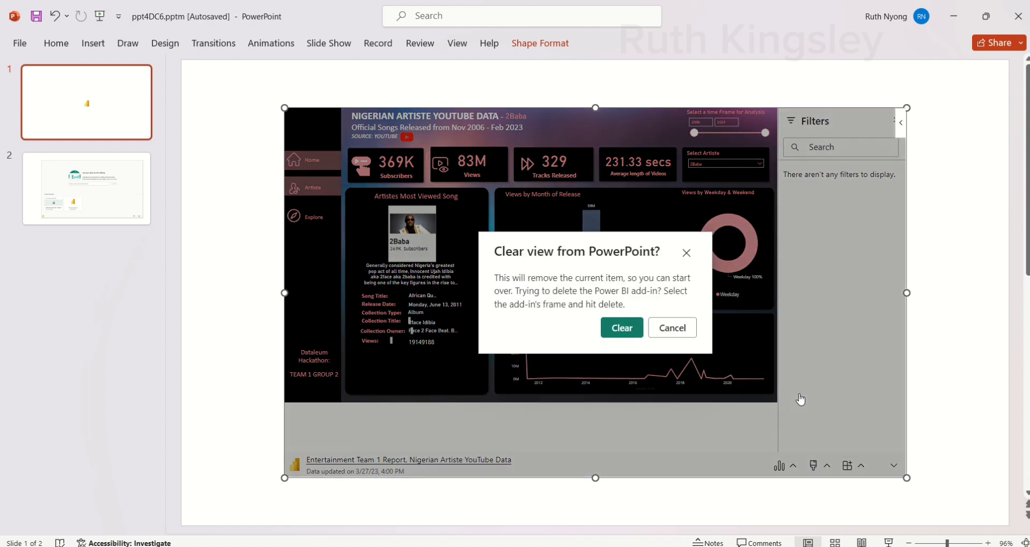
pyautogui.click(615, 330)
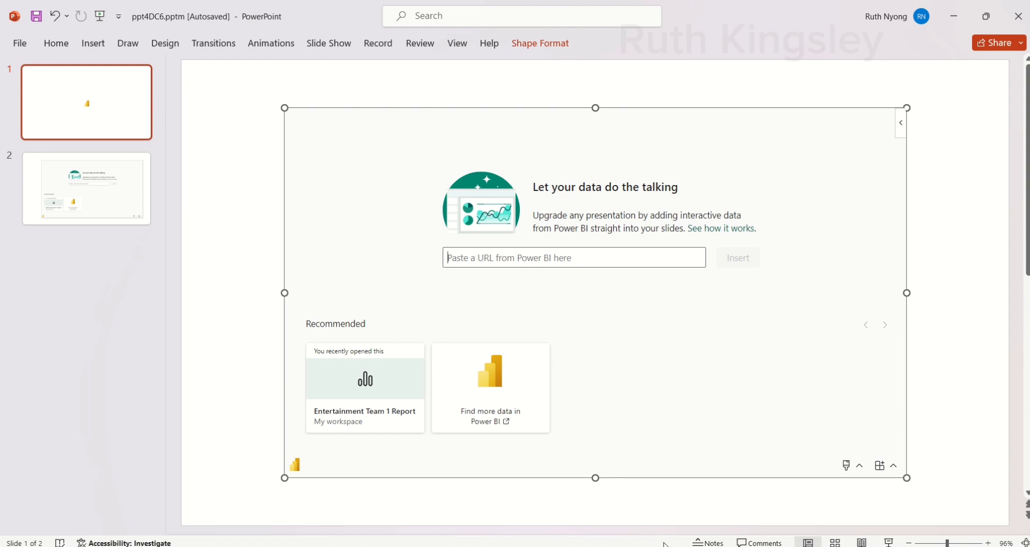
pyautogui.moveTo(667, 545)
pyautogui.click(655, 504)
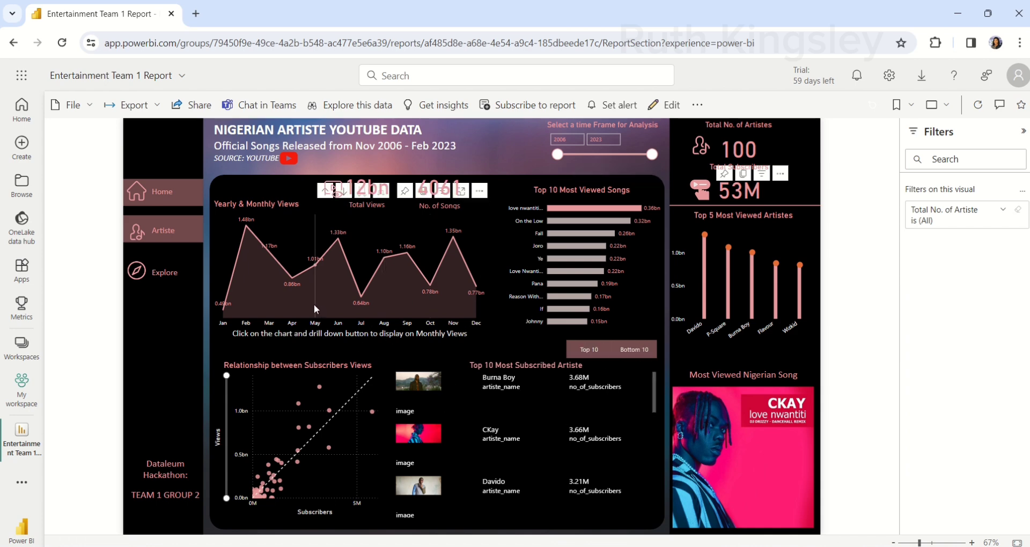
# - Copy a Link to this visual for the Yearly & Monthly Views chart via More options > Share
pyautogui.moveTo(266, 310)
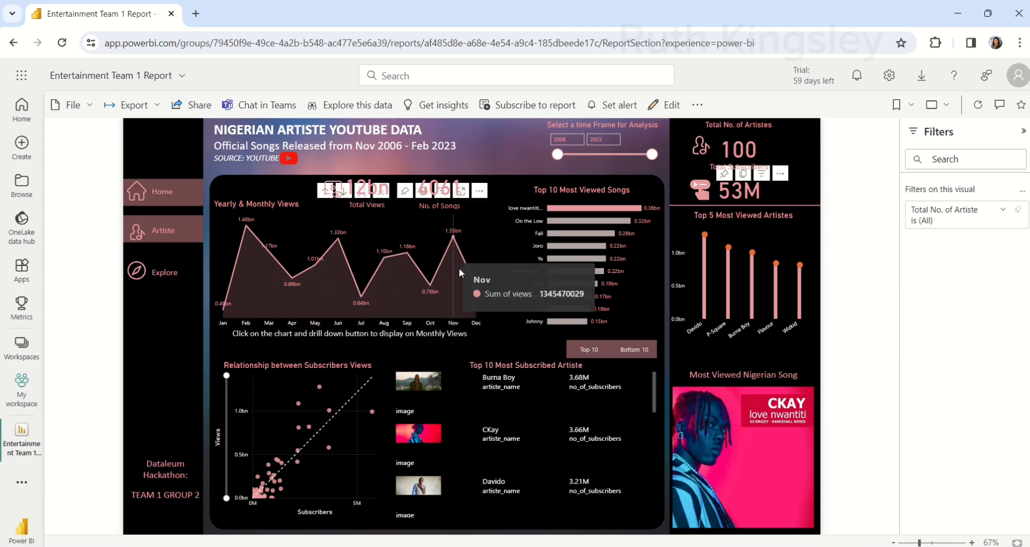
pyautogui.click(479, 192)
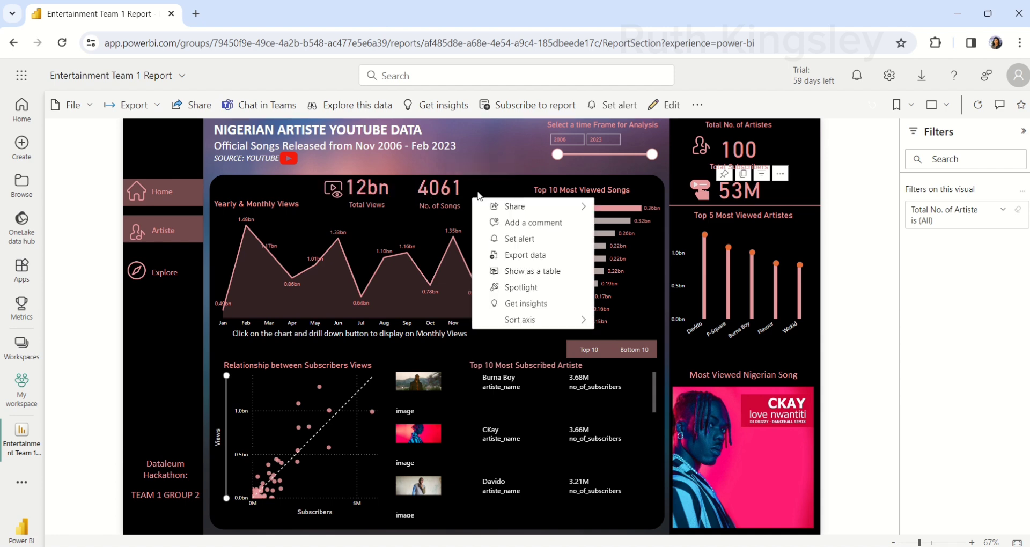
pyautogui.moveTo(499, 208)
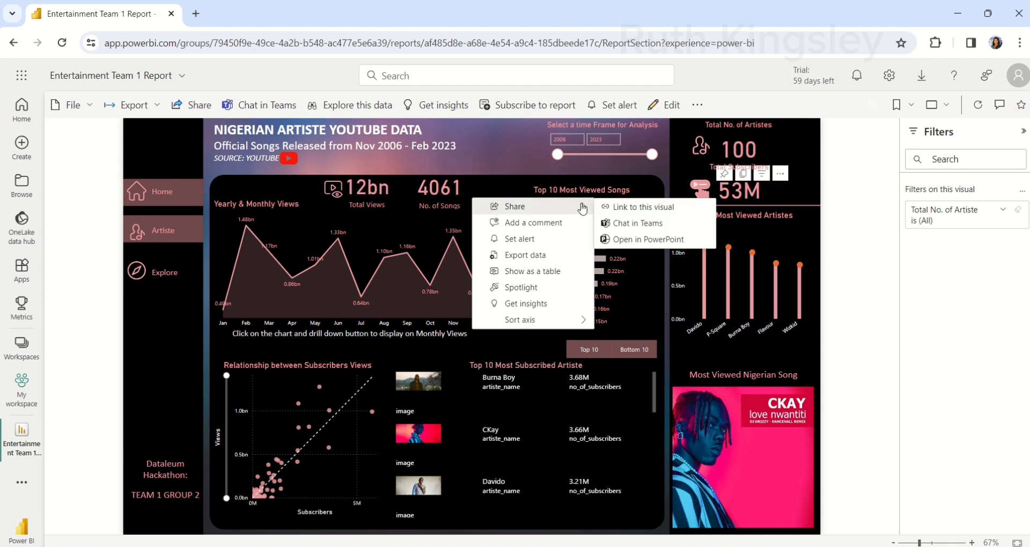
pyautogui.click(615, 205)
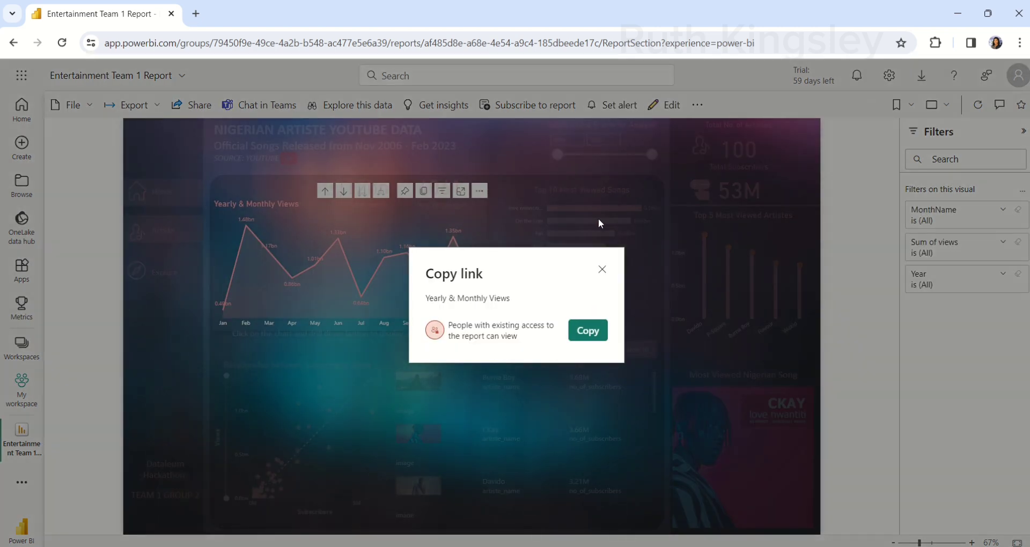
pyautogui.click(590, 332)
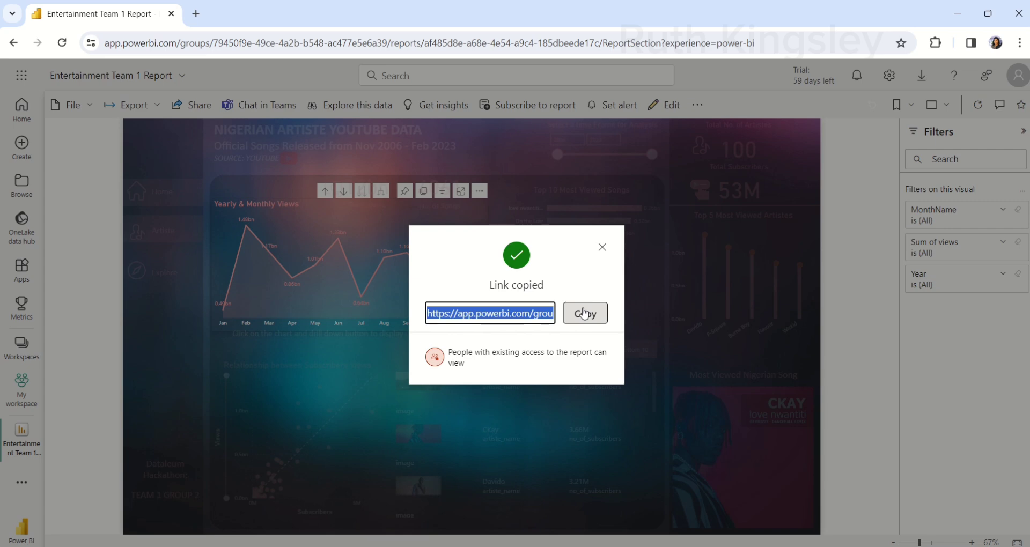
pyautogui.click(602, 248)
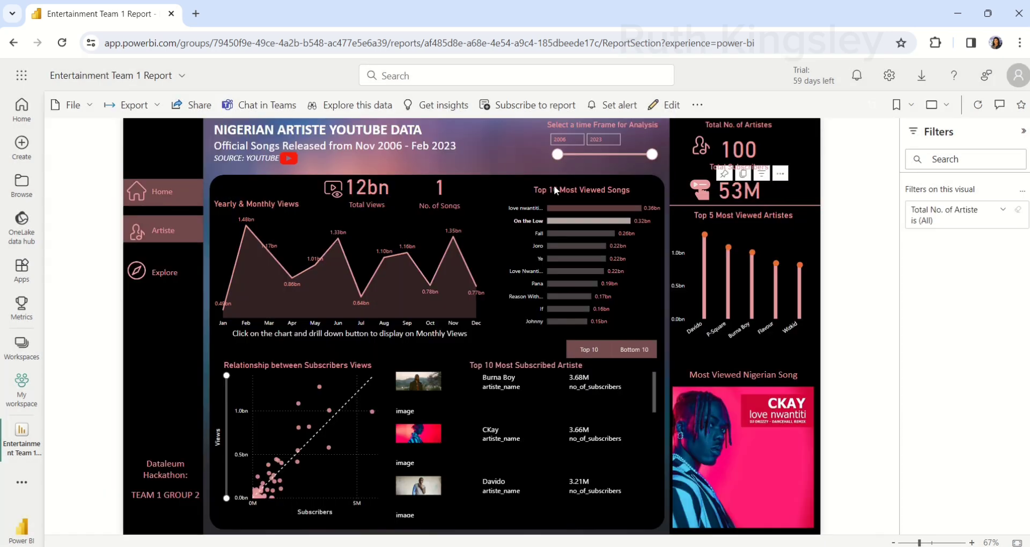
pyautogui.moveTo(695, 544)
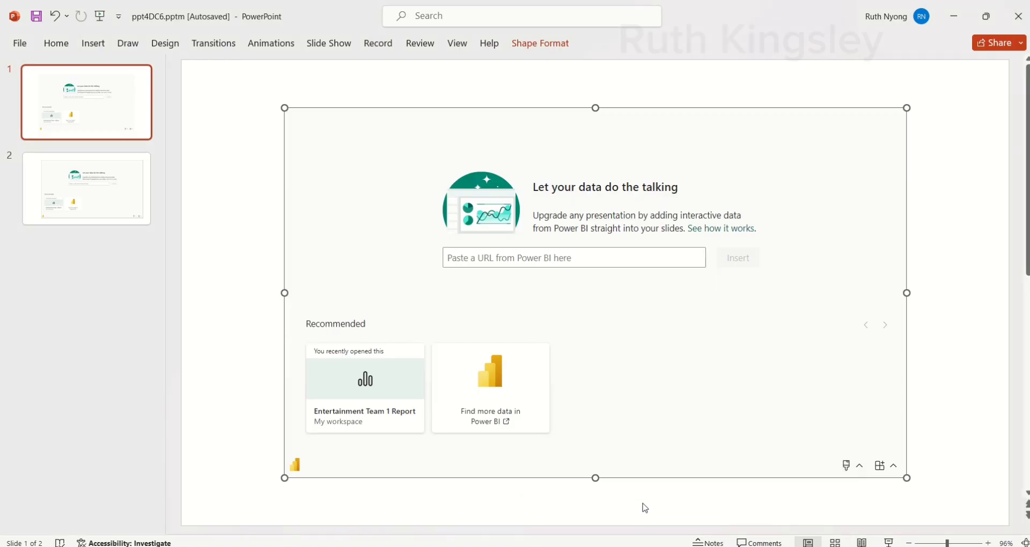
# - In ppt4DC6, paste the copied chart link into the Power BI frame and insert it
pyautogui.click(643, 504)
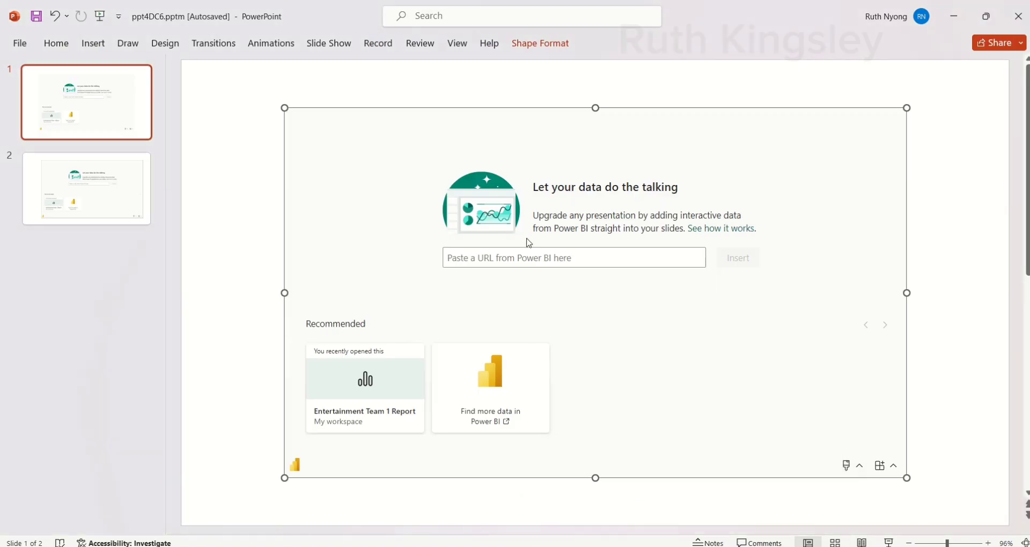
pyautogui.click(457, 260)
pyautogui.hotkey('ctrl', 'v')
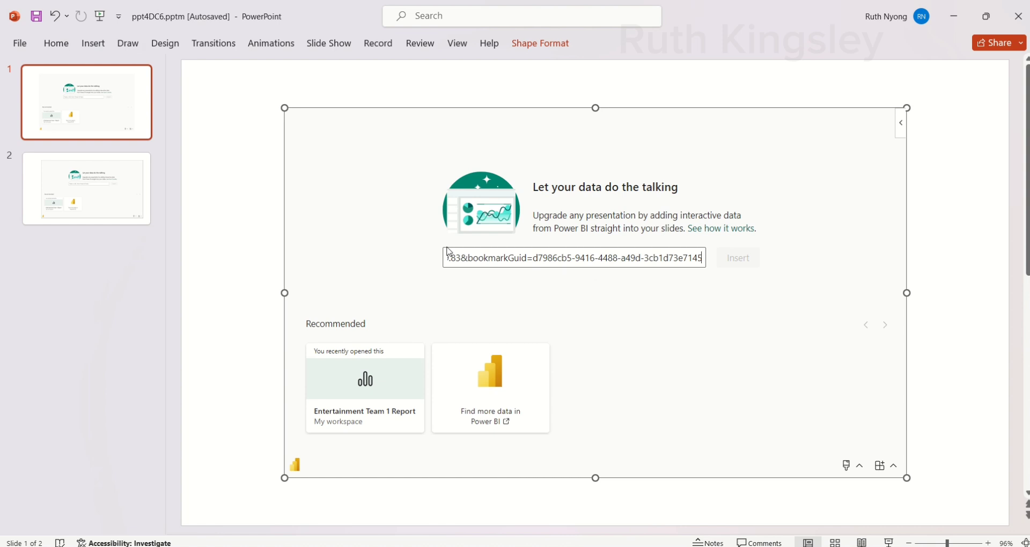
pyautogui.click(752, 259)
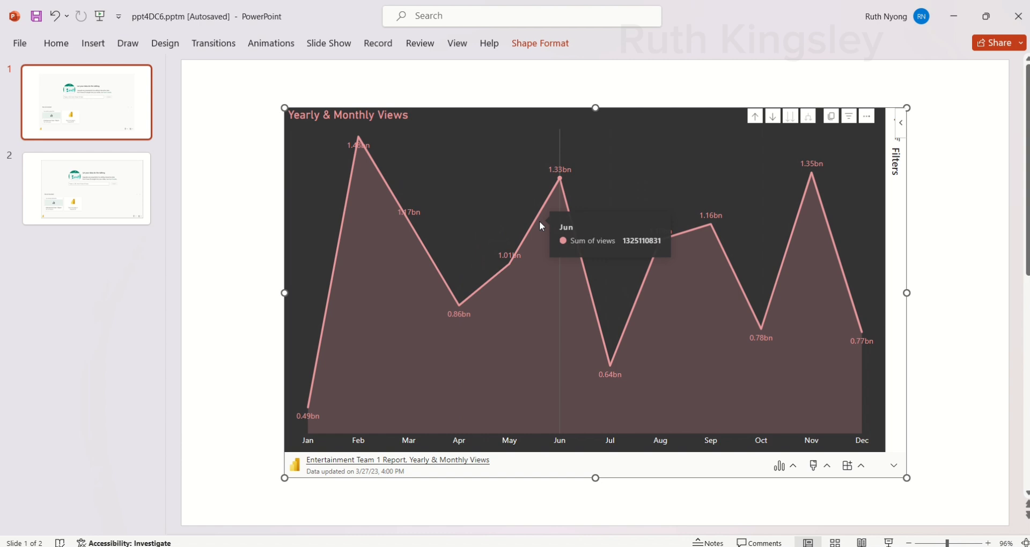
# - Drill the chart from yearly totals to Jan–Dec monthly views, then turn drill mode off
pyautogui.click(772, 118)
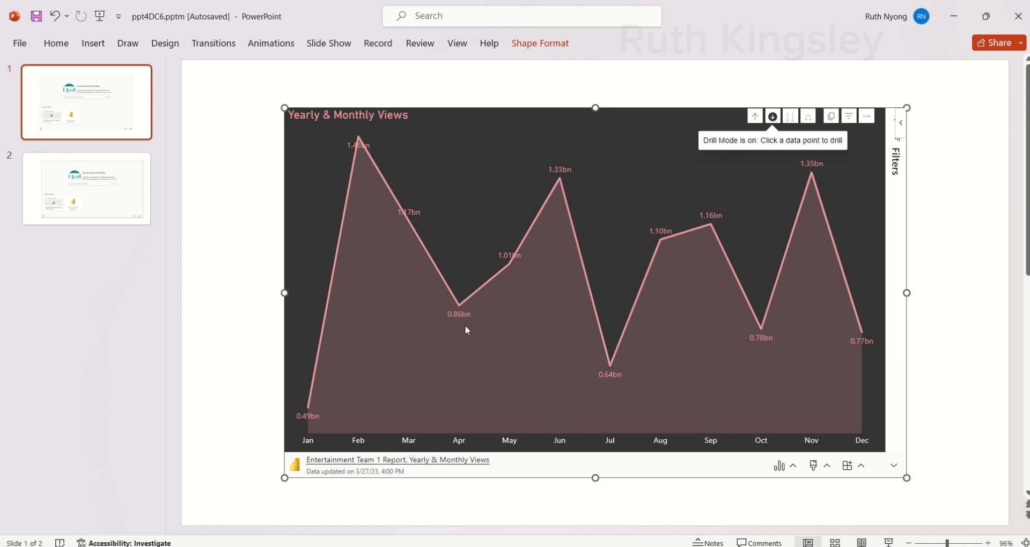
pyautogui.click(755, 119)
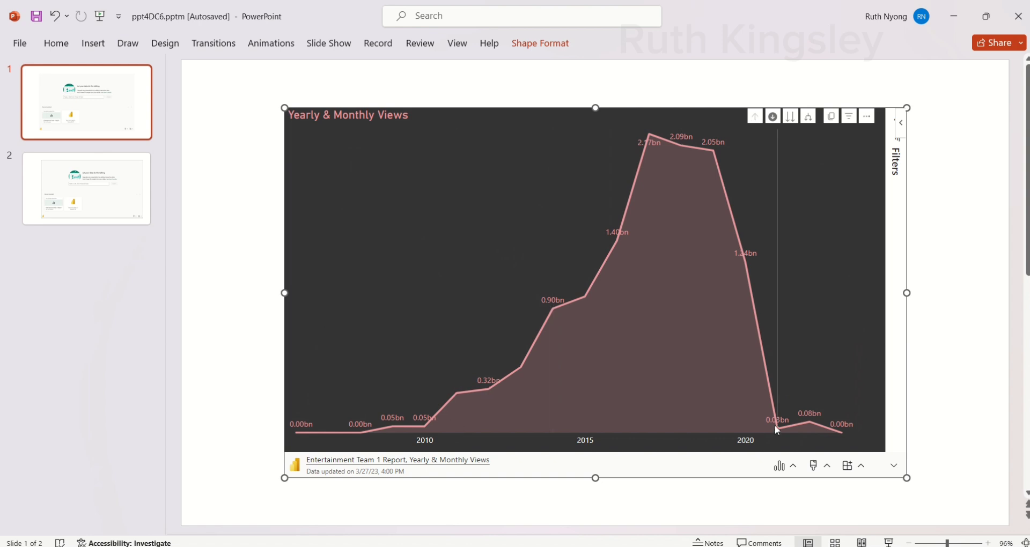
pyautogui.click(793, 122)
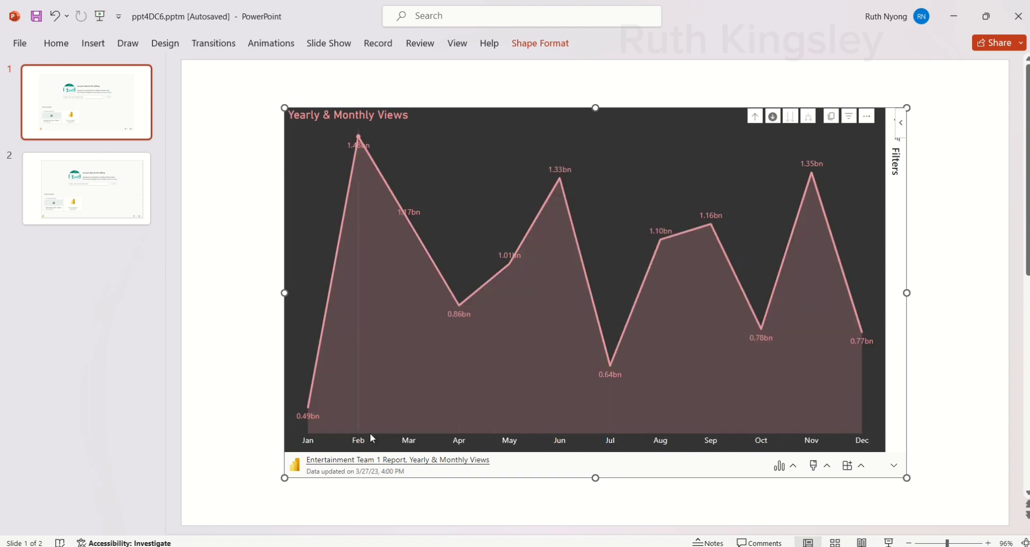
pyautogui.click(773, 117)
# - Generate the chart's data insights, delete the 'Powered by Power BI' line, and paste them on the slide
pyautogui.click(792, 472)
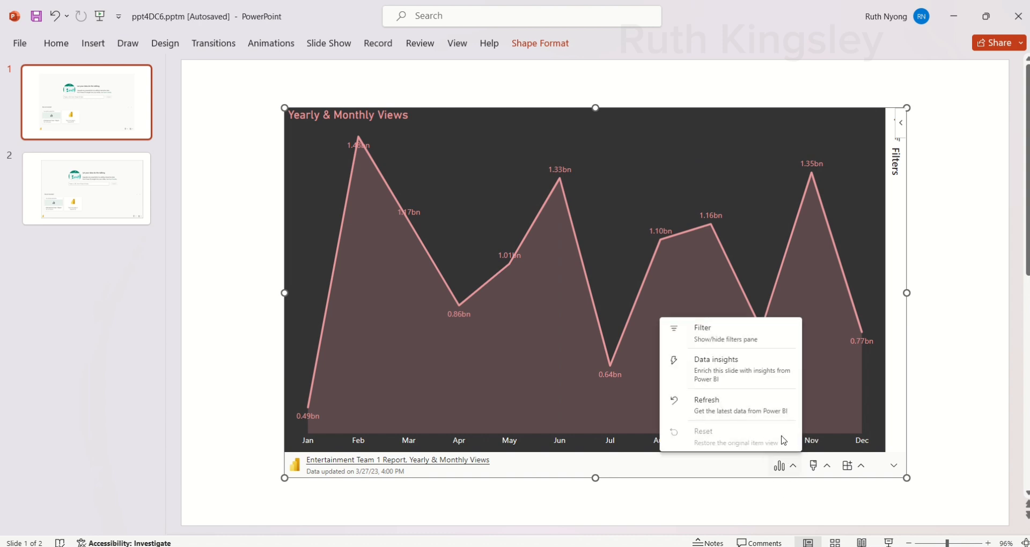
pyautogui.click(738, 380)
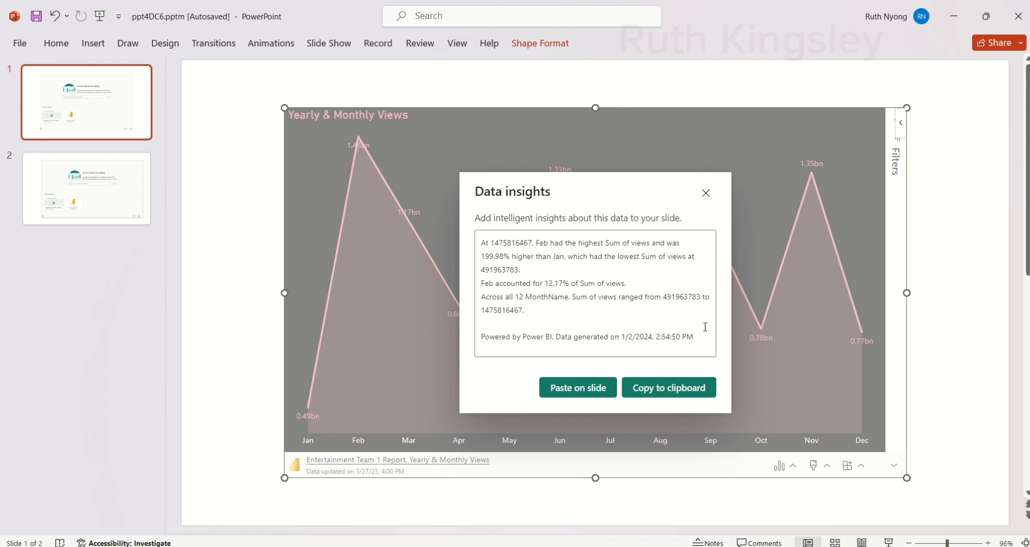
pyautogui.moveTo(702, 334); pyautogui.dragTo(480, 339)
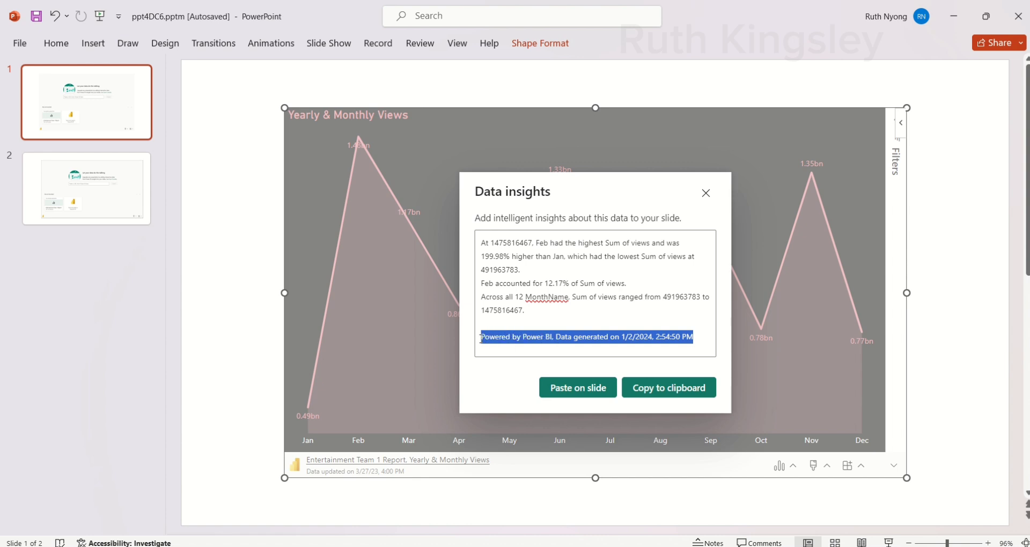
pyautogui.press('Delete')
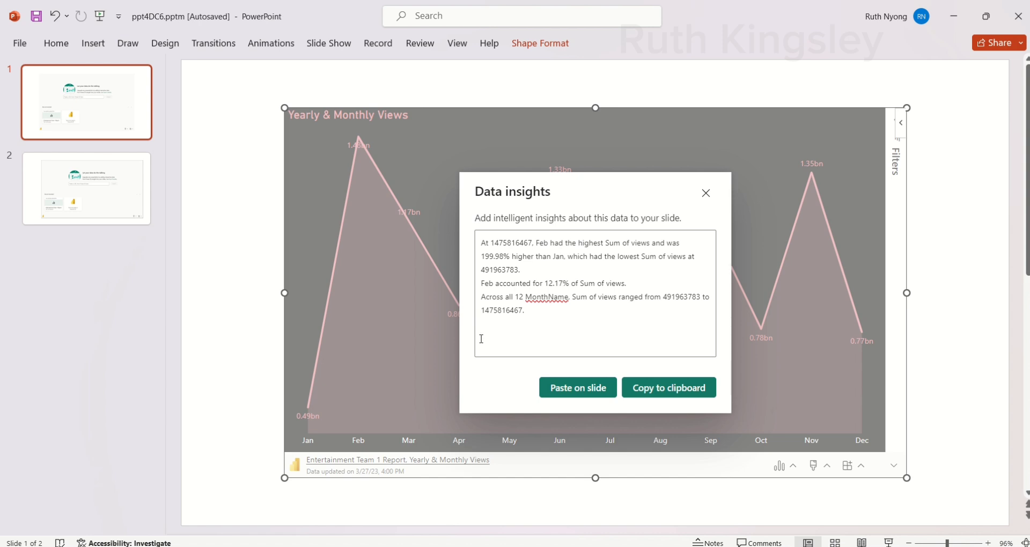
pyautogui.click(559, 391)
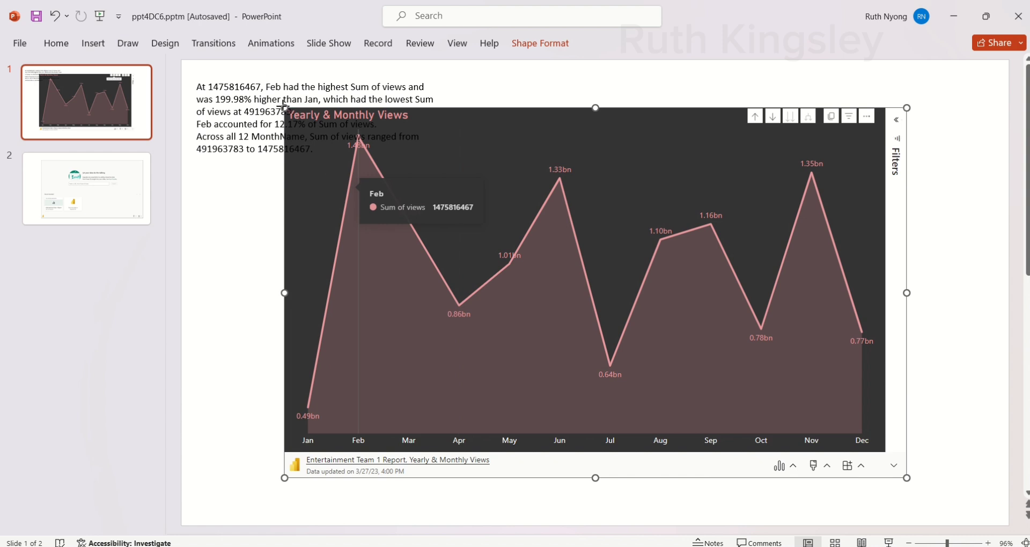
# - Resize the chart onto the slide's right half and move the insights text box down-right
pyautogui.moveTo(284, 107); pyautogui.dragTo(503, 99)
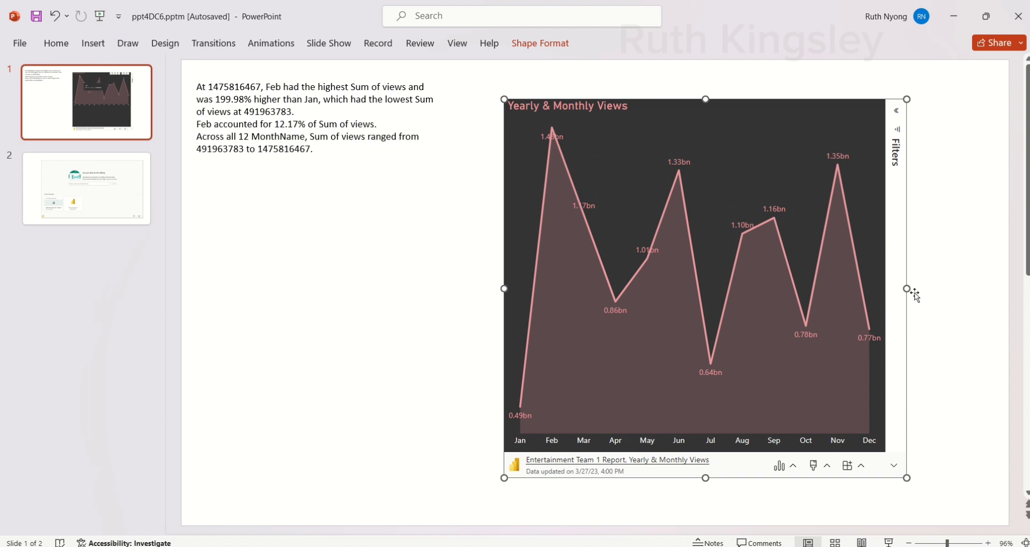
pyautogui.moveTo(906, 288); pyautogui.dragTo(926, 289)
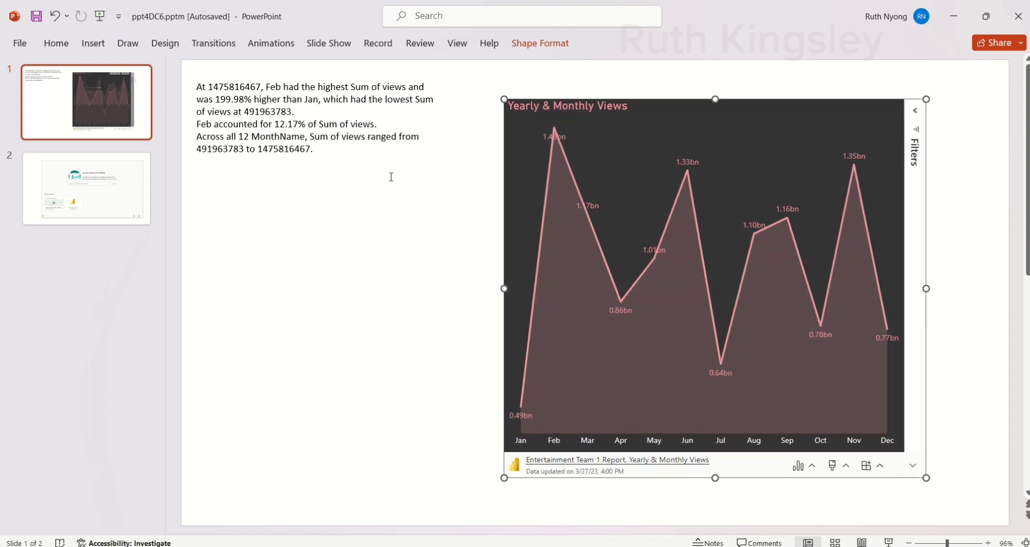
pyautogui.click(269, 82)
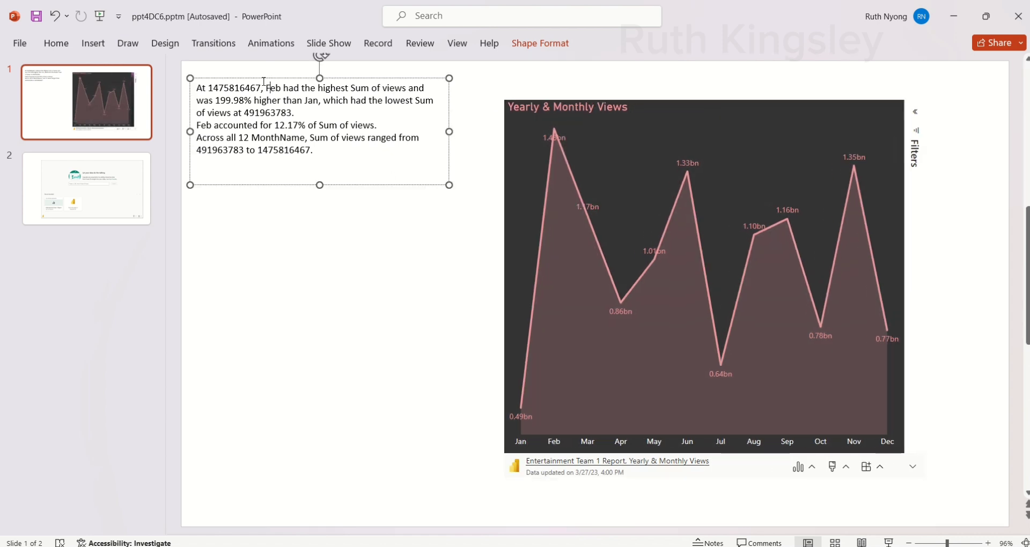
pyautogui.moveTo(260, 78); pyautogui.dragTo(279, 140)
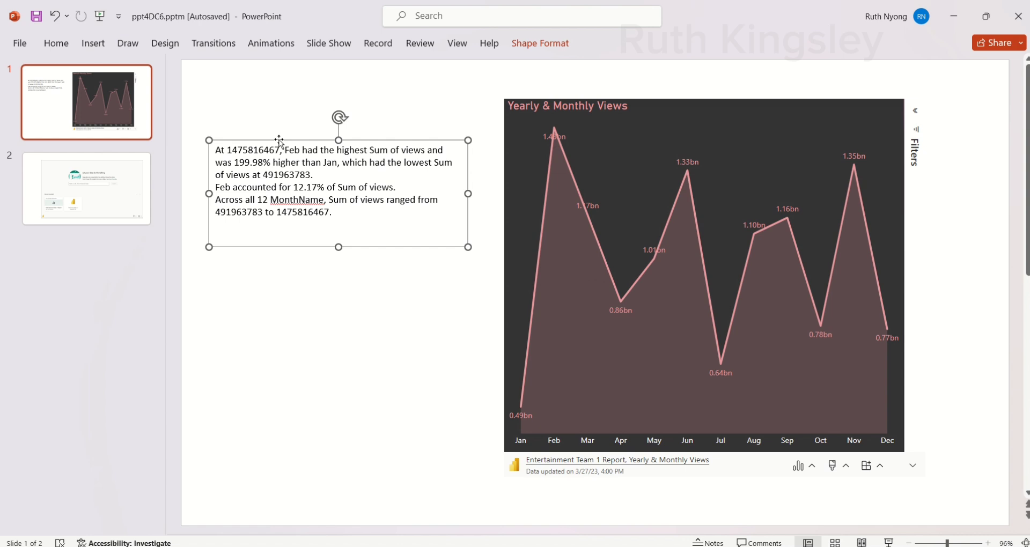
# - Turn on the Outline style for the embedded Yearly & Monthly Views chart
pyautogui.click(918, 217)
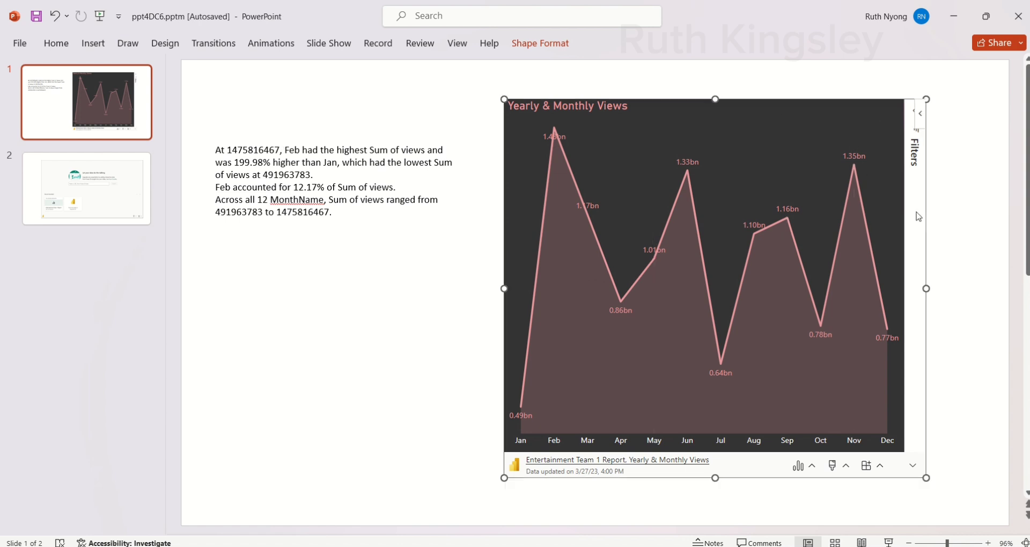
pyautogui.click(846, 471)
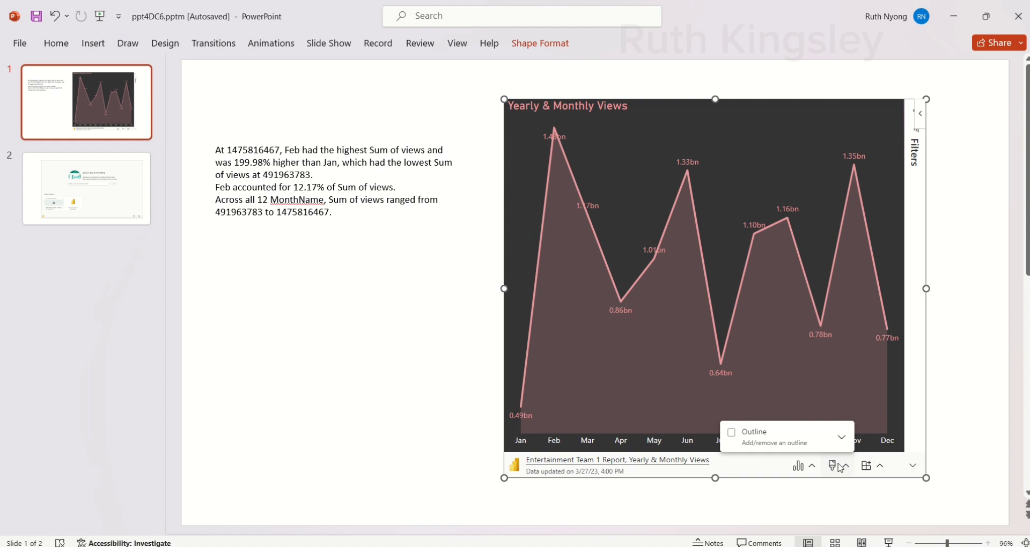
pyautogui.click(730, 438)
pyautogui.click(864, 504)
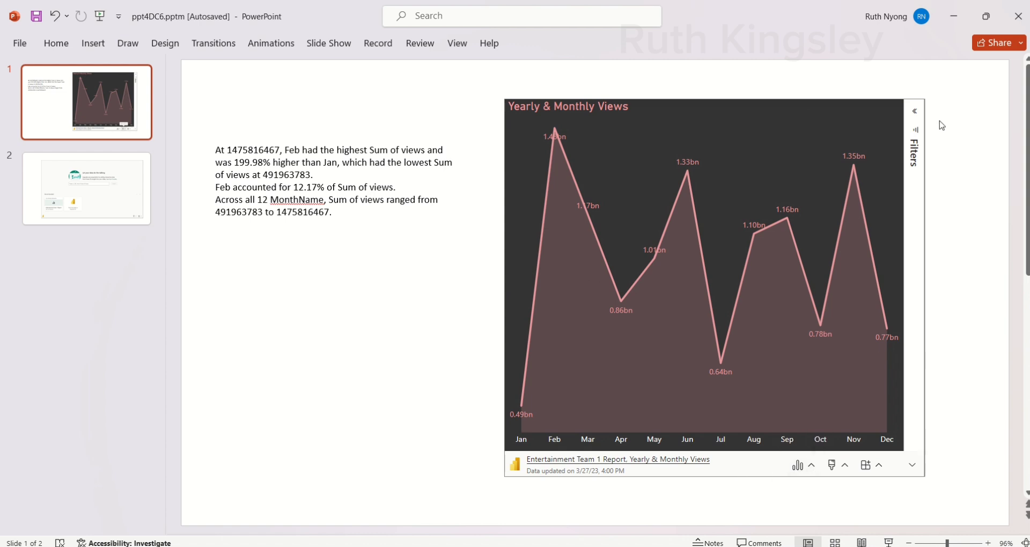
pyautogui.click(922, 116)
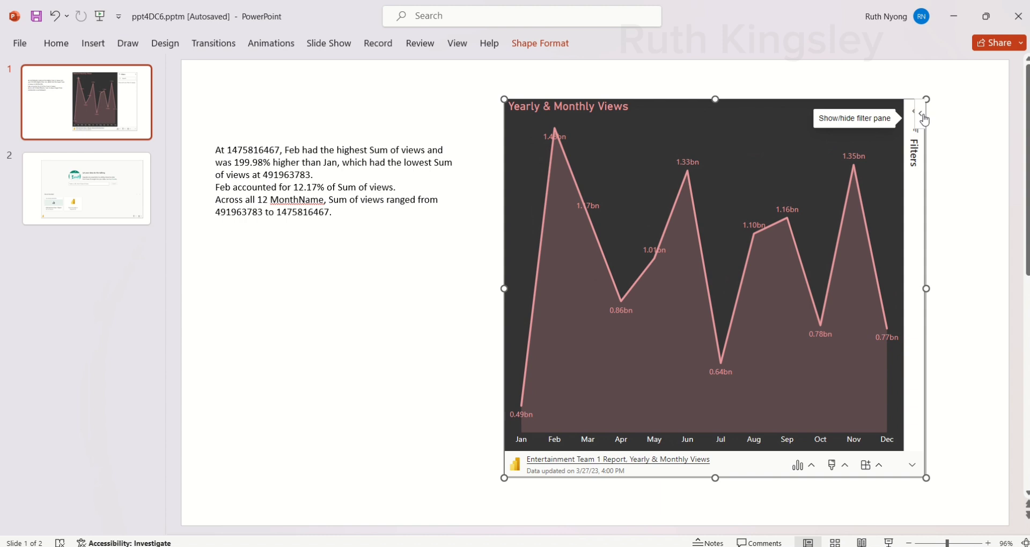
# - Set the Power BI add-in to Show as Saved Image
pyautogui.rightClick(924, 120)
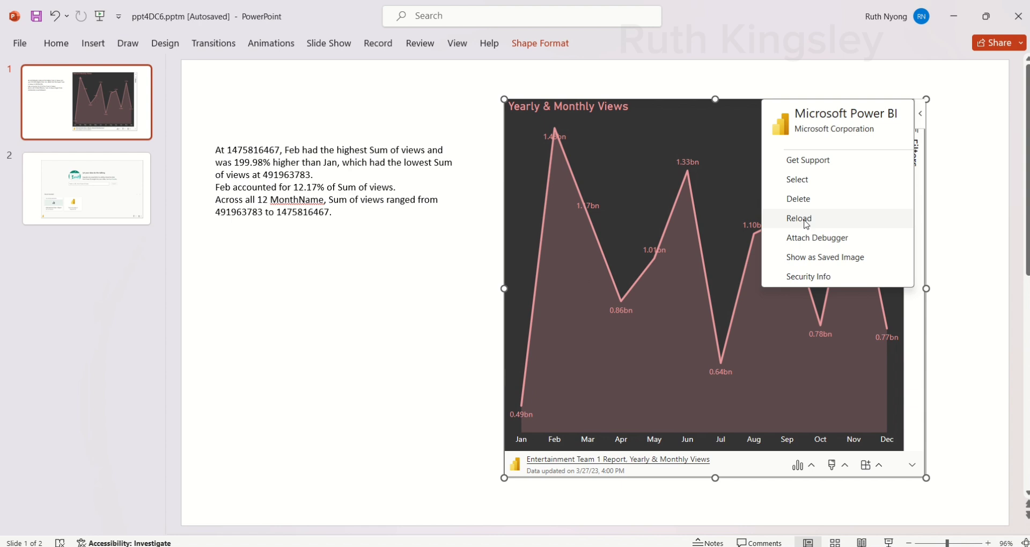
pyautogui.click(806, 257)
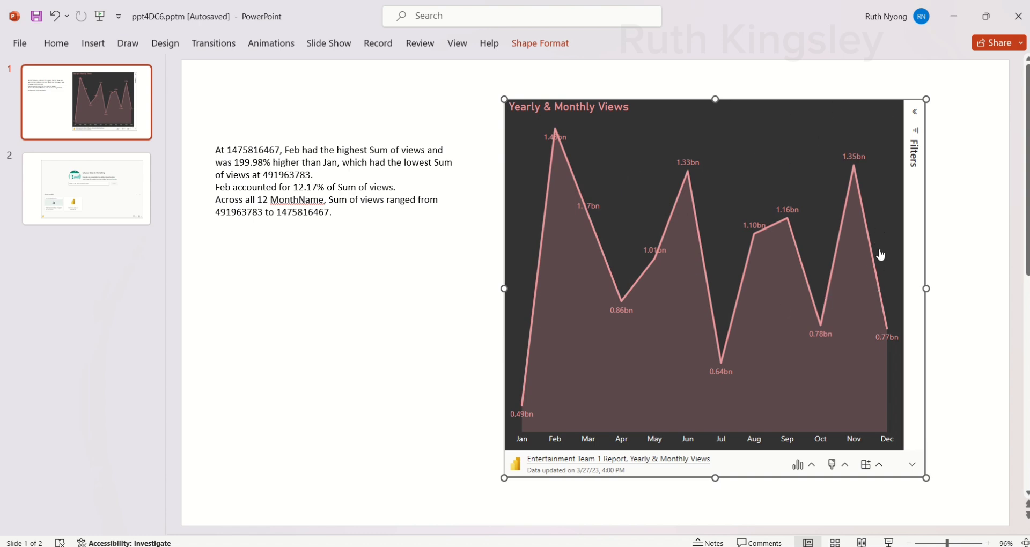
# - Nudge the chart up, untick Show as Saved Image to restore the live report, and reopen the add-in menu
pyautogui.press('Up')
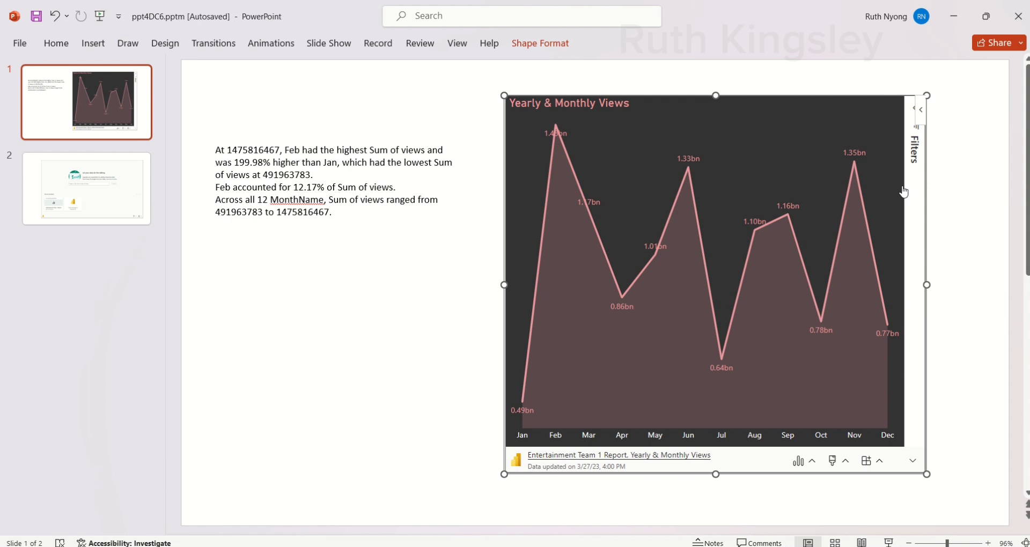
pyautogui.click(923, 112)
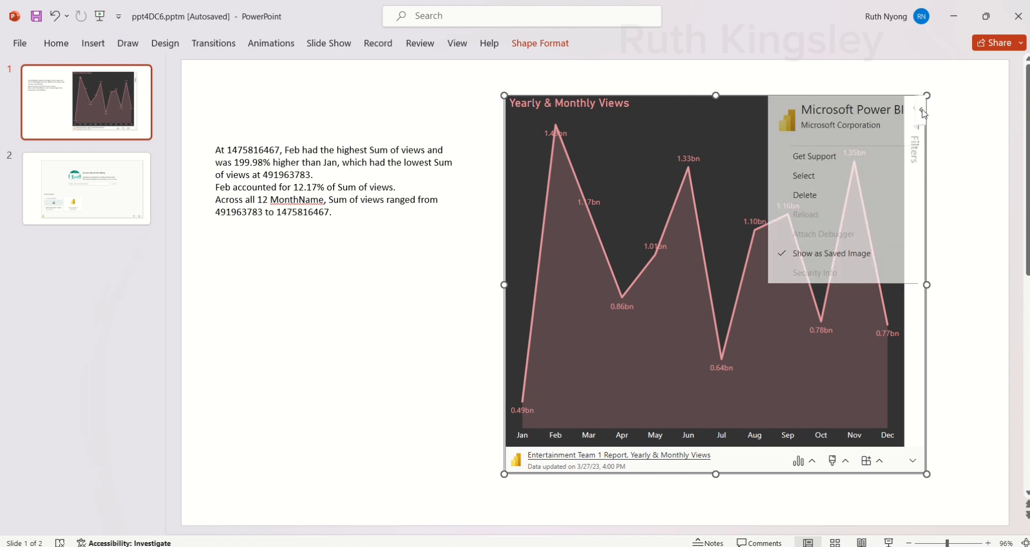
pyautogui.click(811, 253)
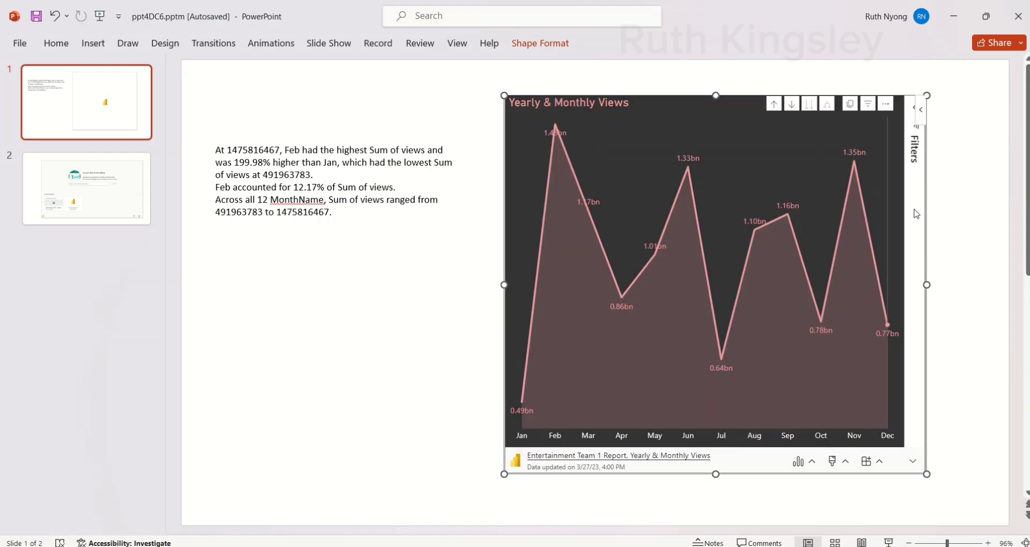
pyautogui.moveTo(870, 194)
pyautogui.click(920, 126)
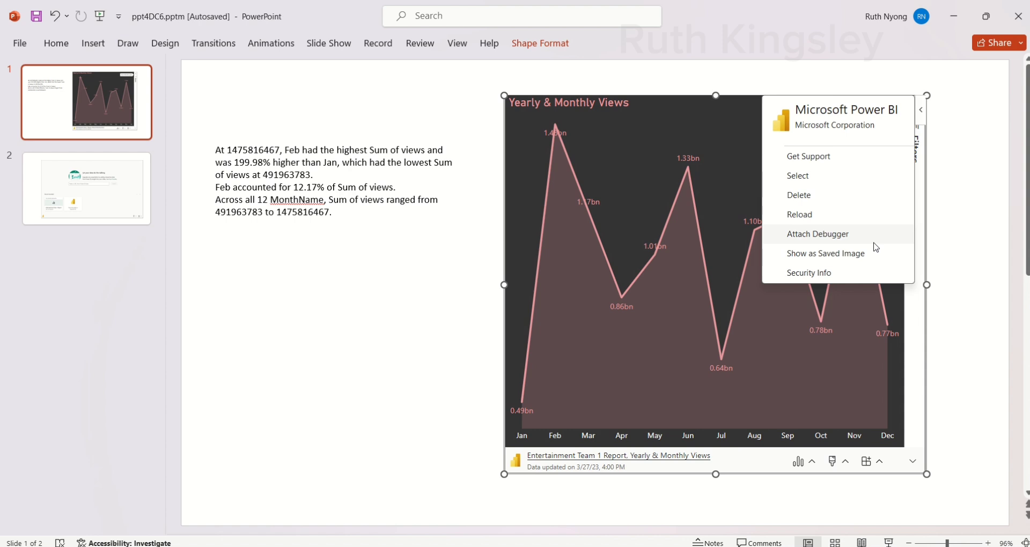